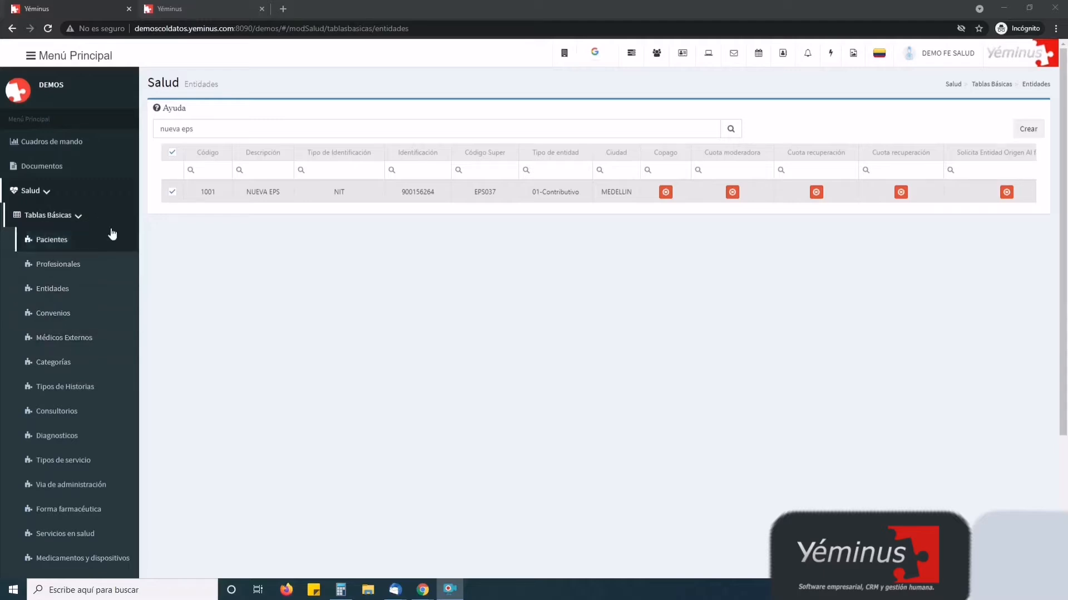
Reopen the NUEVA EPS entity and save it with user type 01-Contributivo
double_click(433, 192)
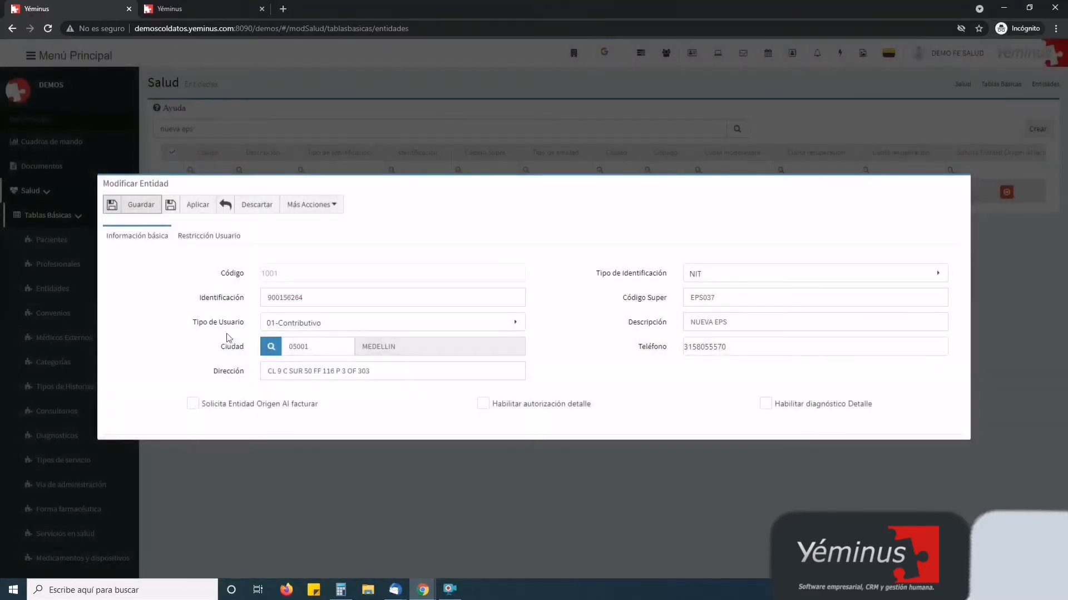
click(326, 330)
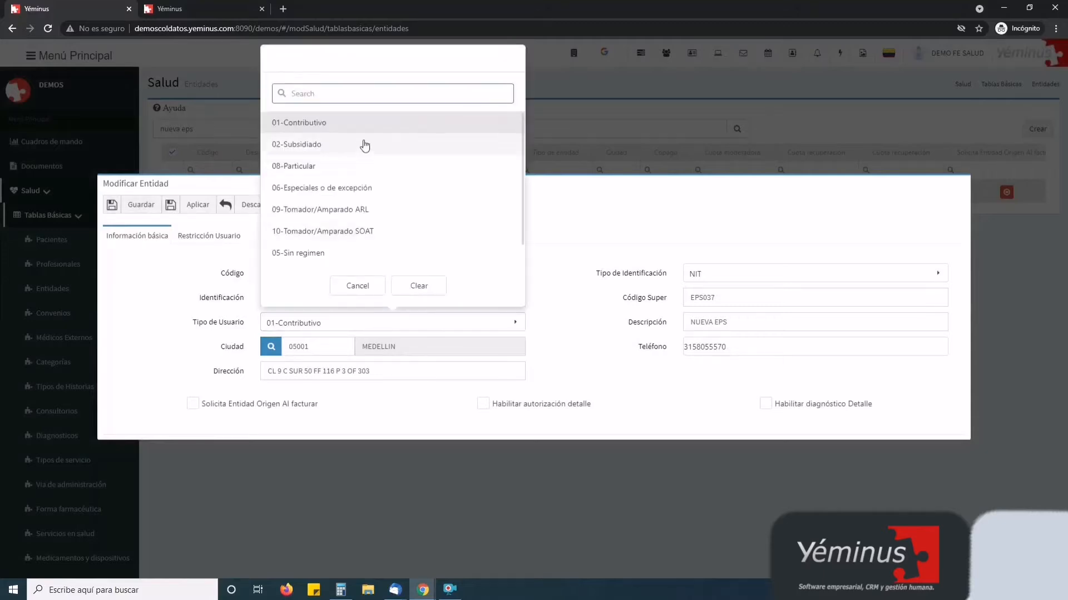
scroll(362, 142, down, 1)
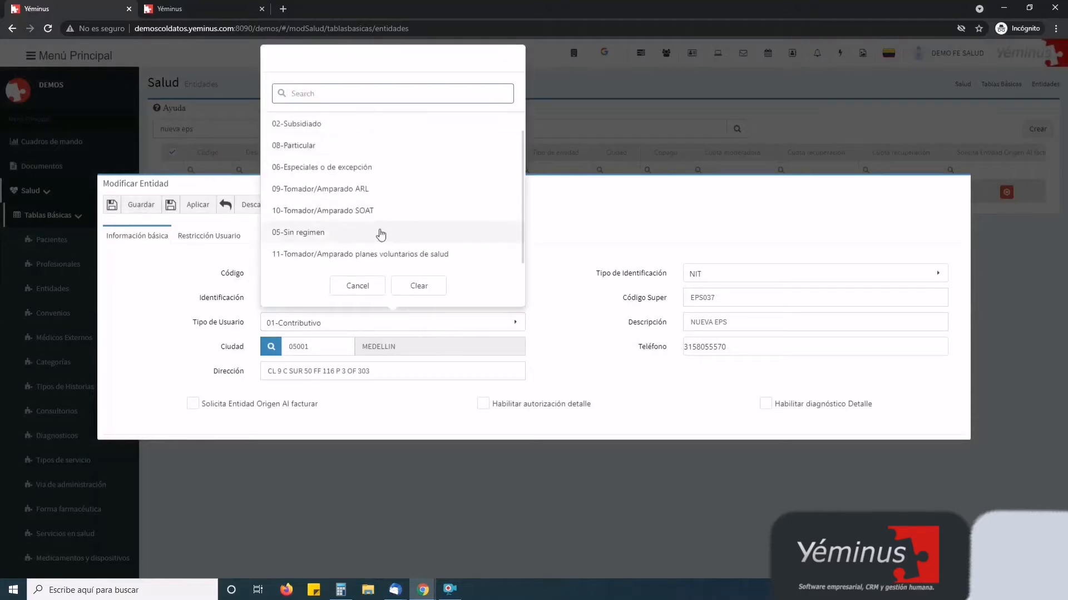
scroll(381, 233, up, 1)
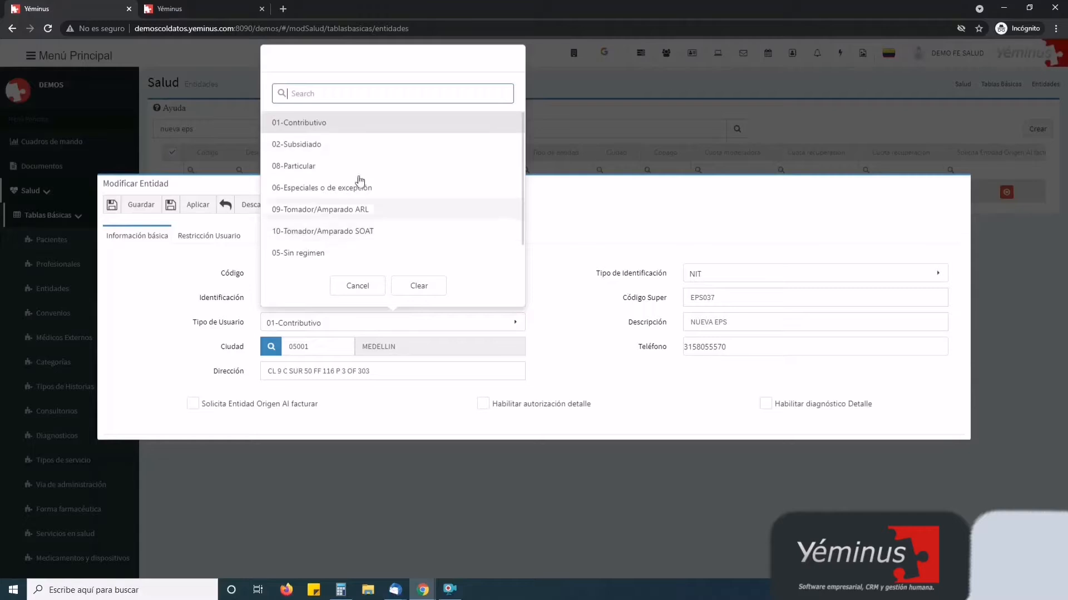
click(350, 117)
click(136, 205)
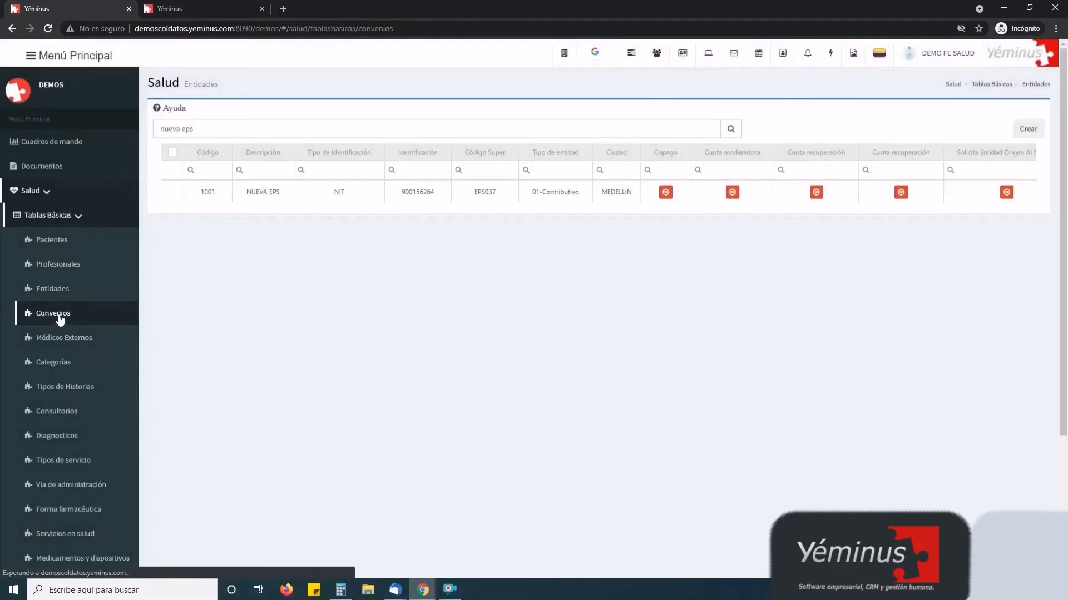
Search the Convenios list for 'nuev' and open the NUEVA EPS agreement
click(62, 316)
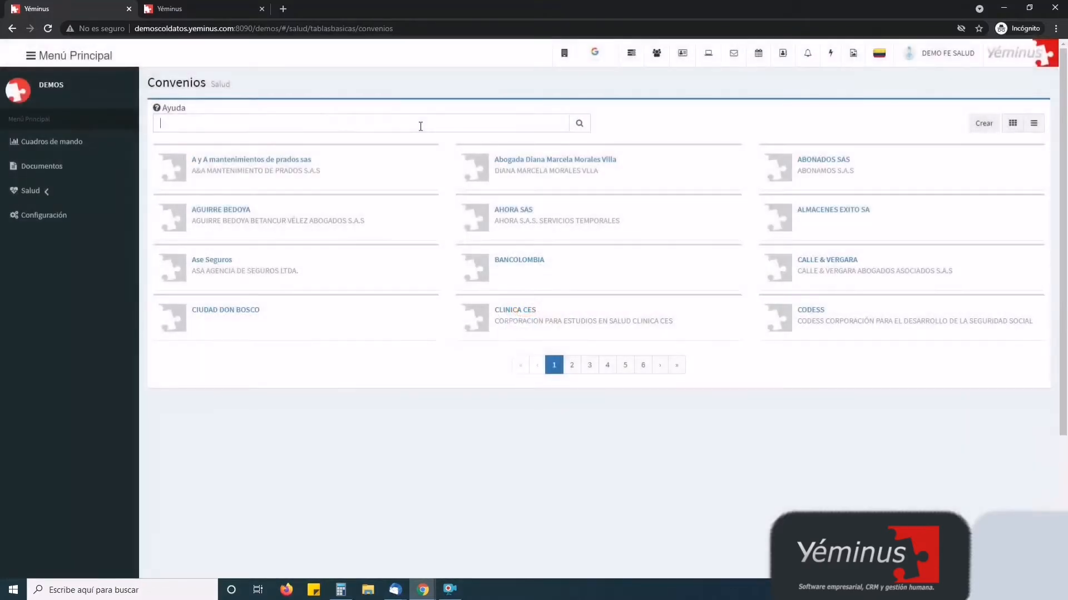
click(419, 124)
text(nuev)
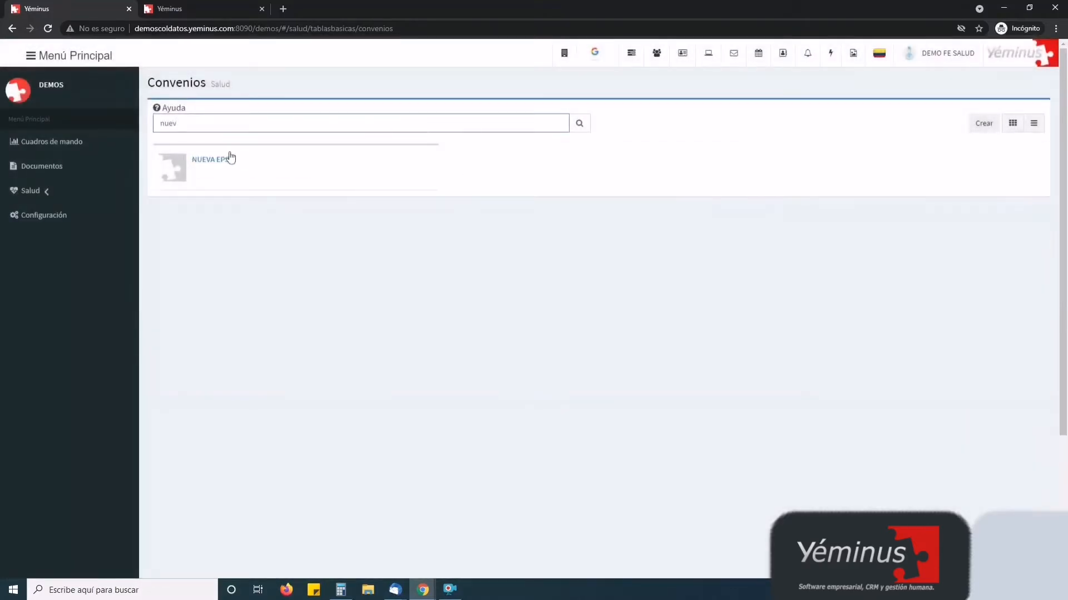
click(178, 162)
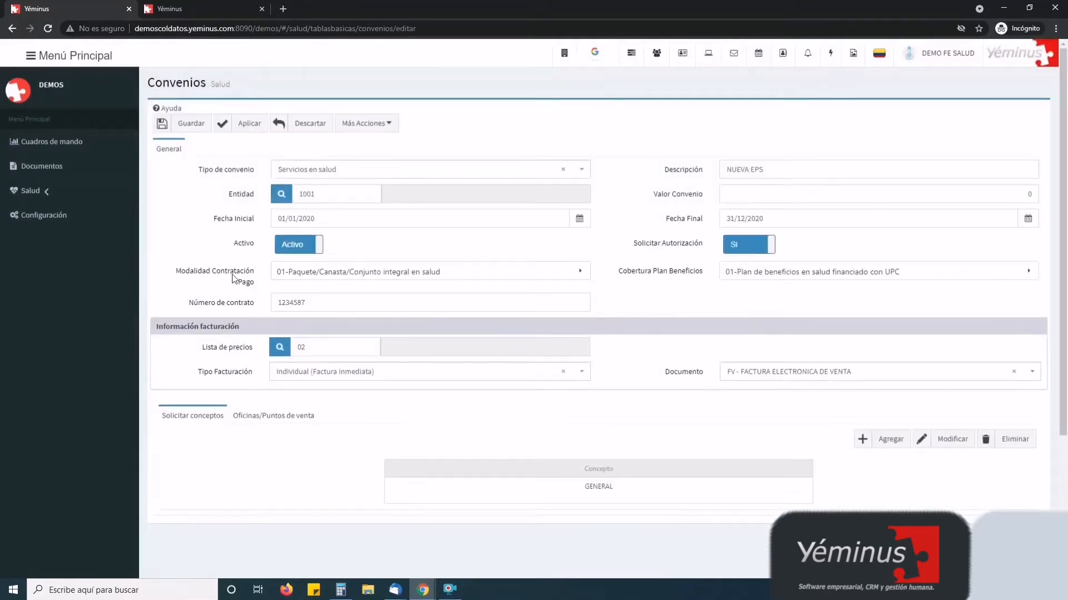
Check the Modalidad and Cobertura options, keeping both at 01
click(299, 275)
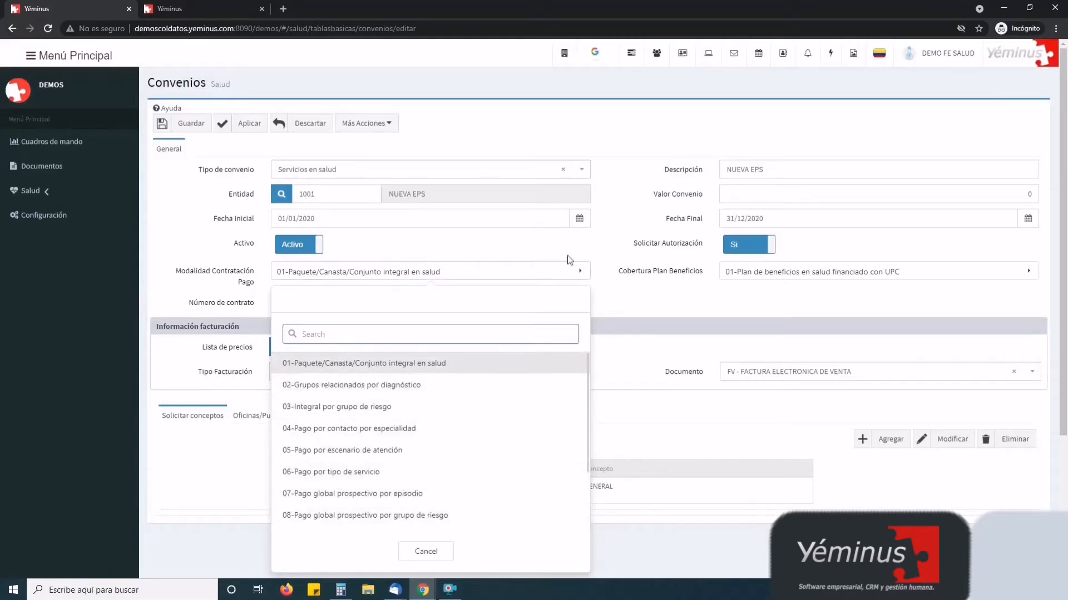
click(588, 243)
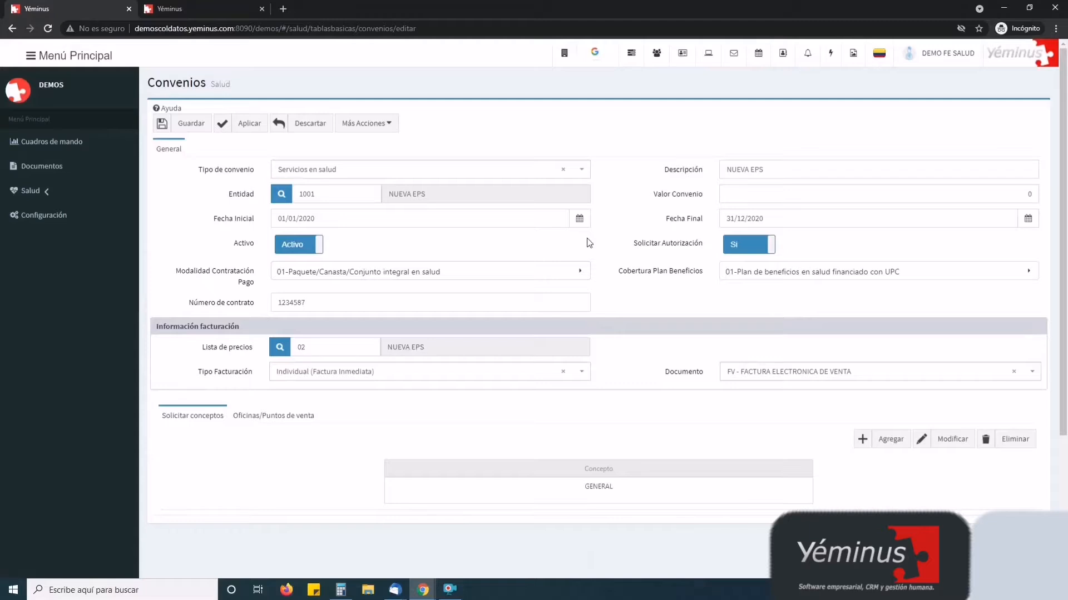
click(723, 272)
click(622, 248)
Review contract 1234587 and price list 02, keep Individual billing, and save the agreement
double_click(326, 303)
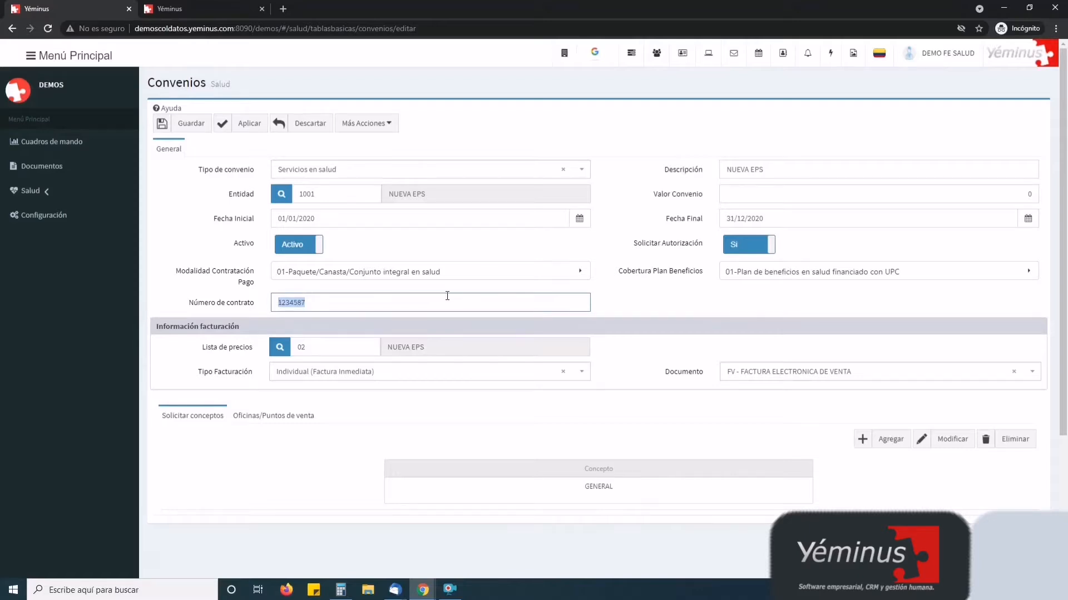
click(332, 354)
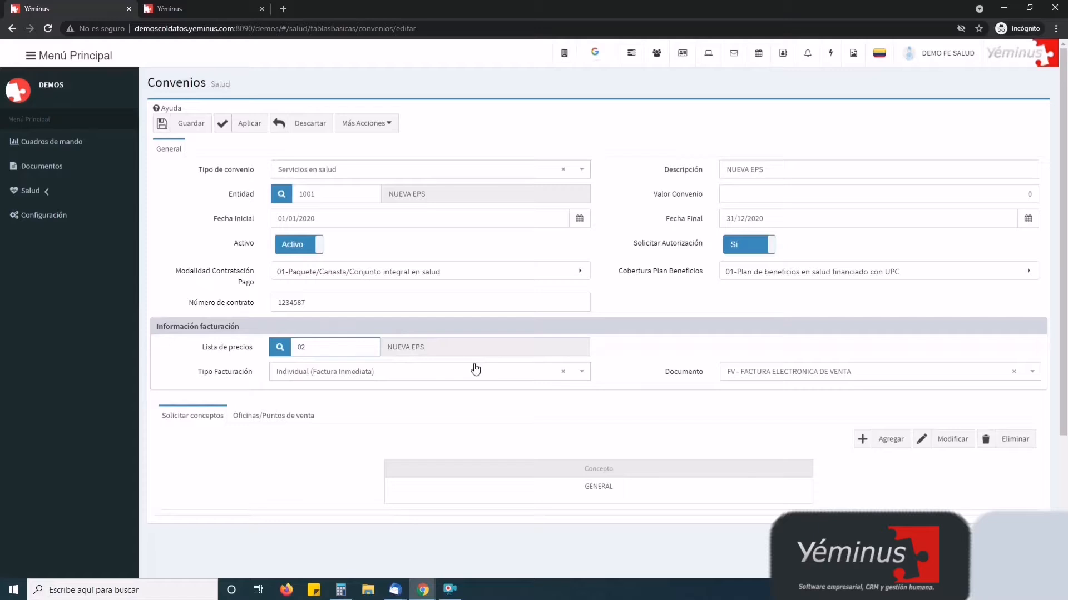
click(330, 194)
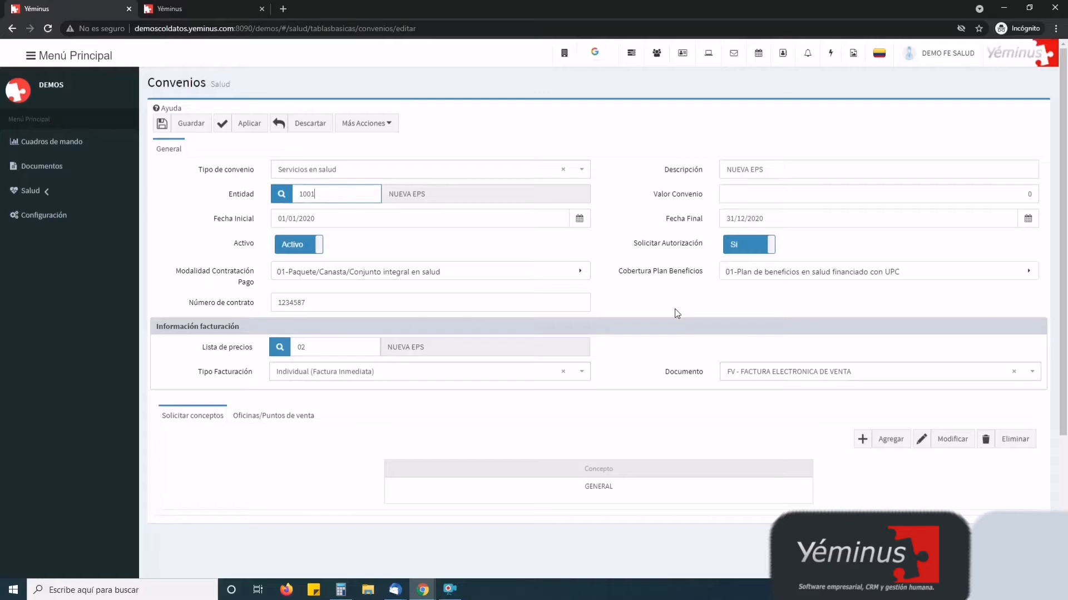
click(318, 348)
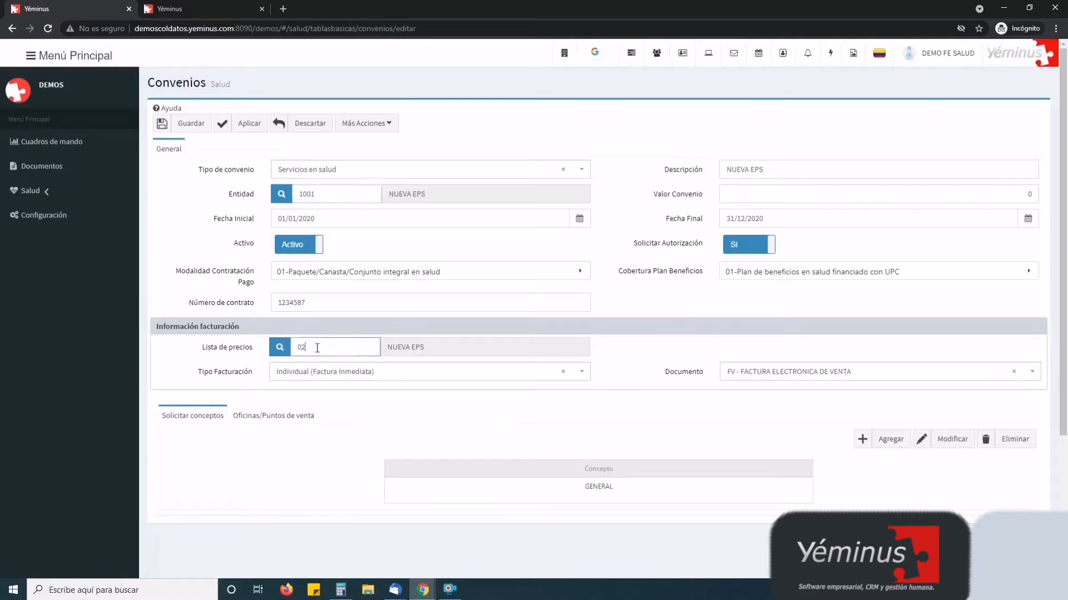
click(334, 378)
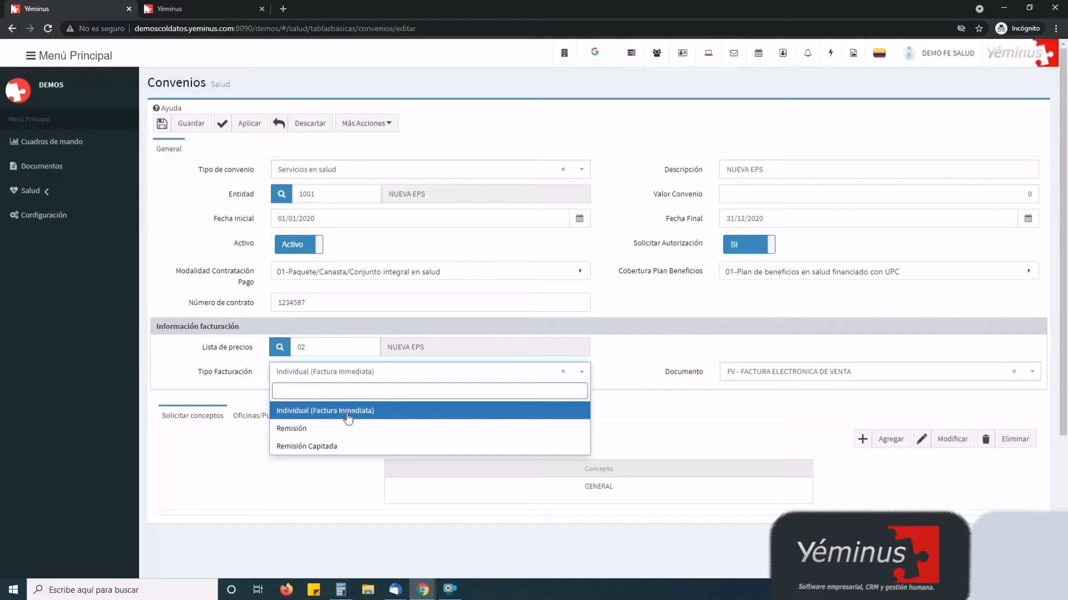
click(639, 362)
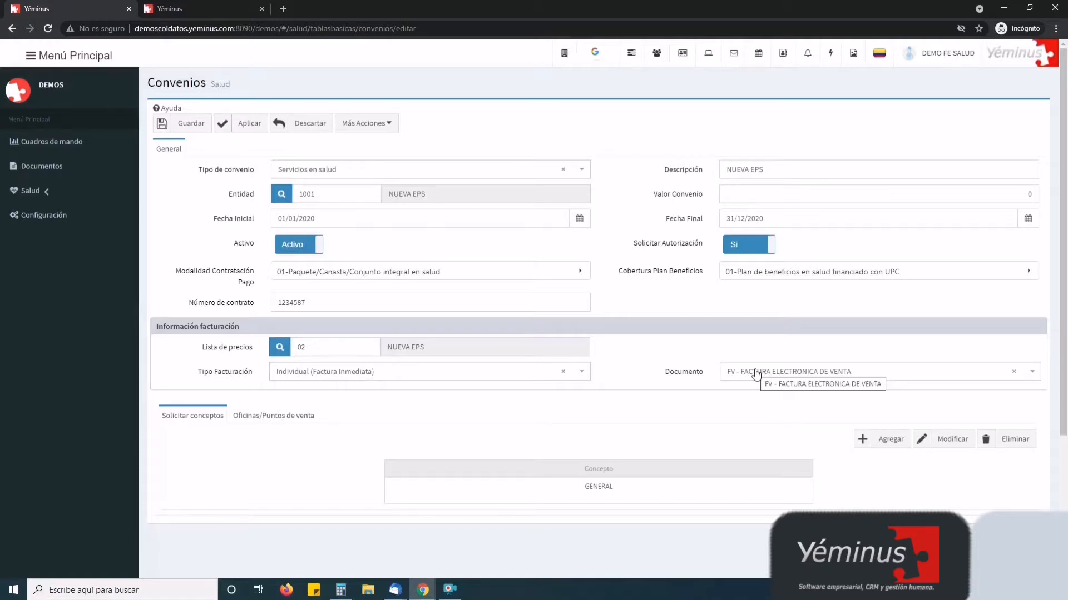
click(183, 122)
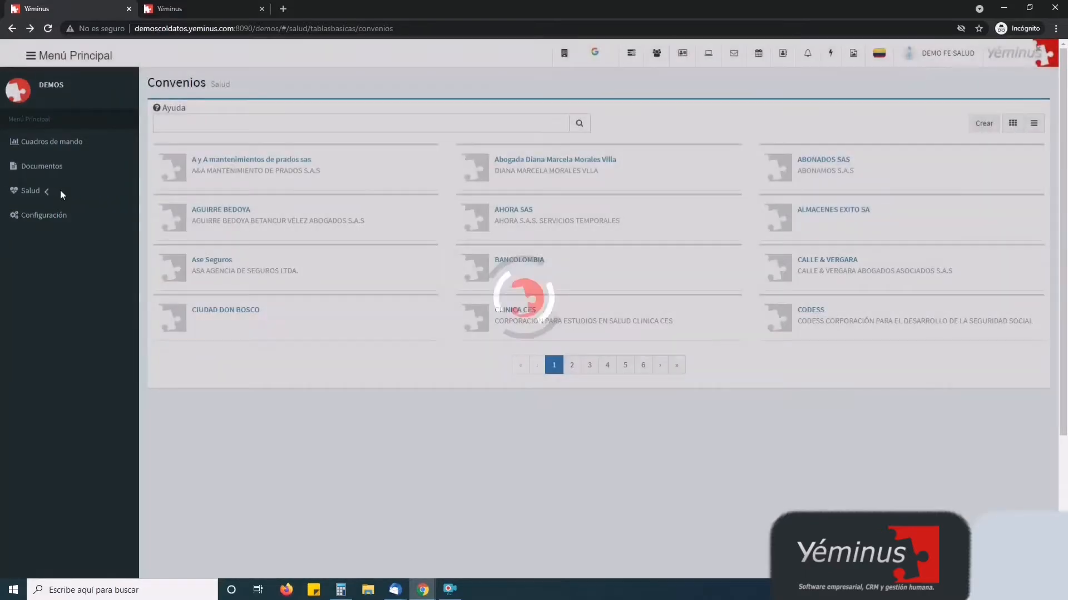
Open Tipos de Historias from Salud > Tablas Básicas in the sidebar
click(59, 191)
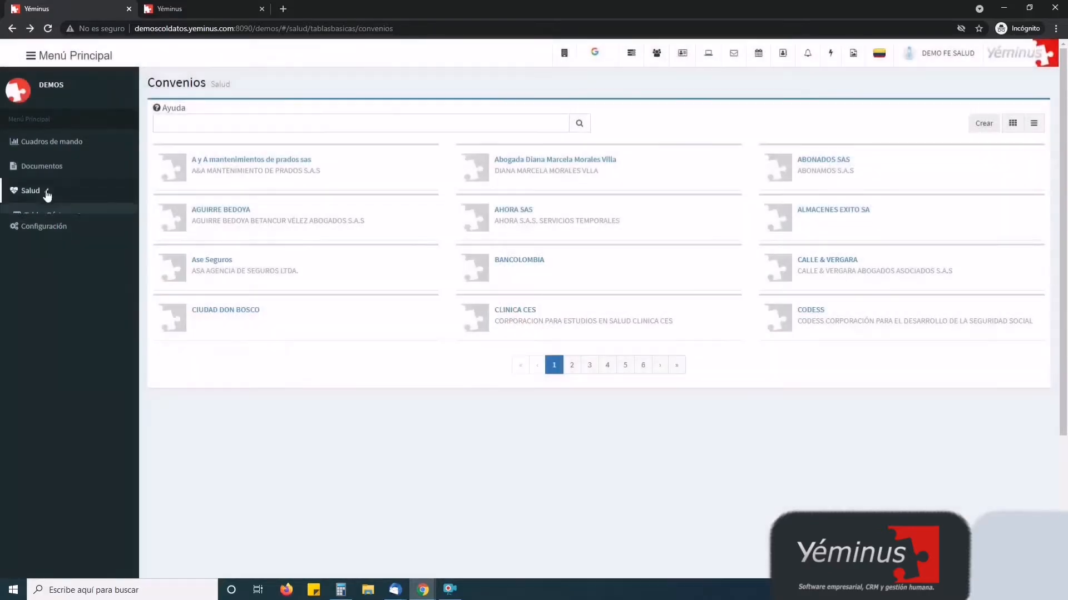
click(70, 216)
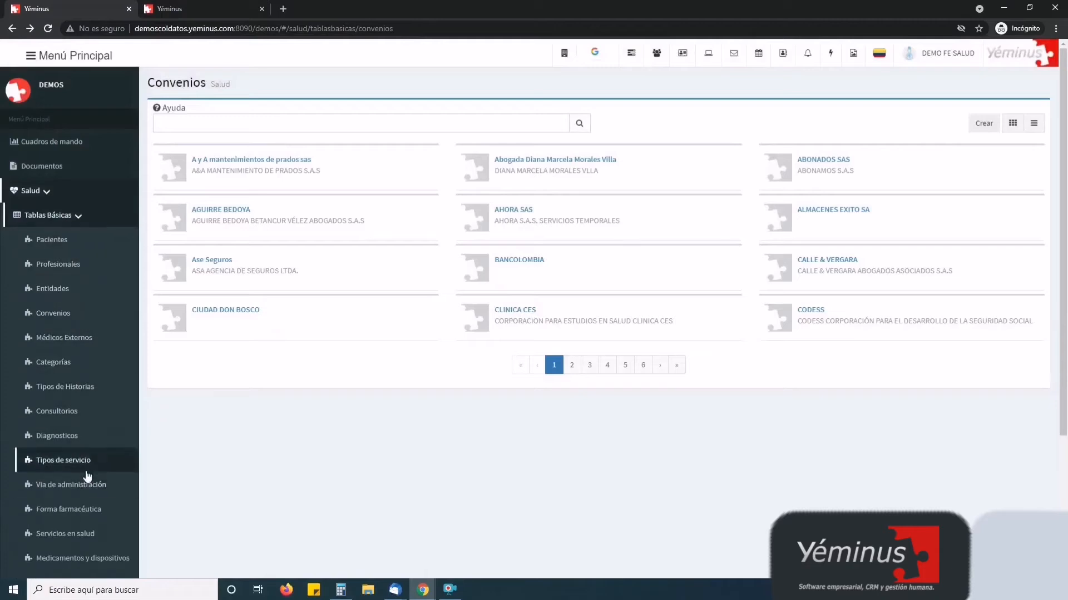
click(64, 388)
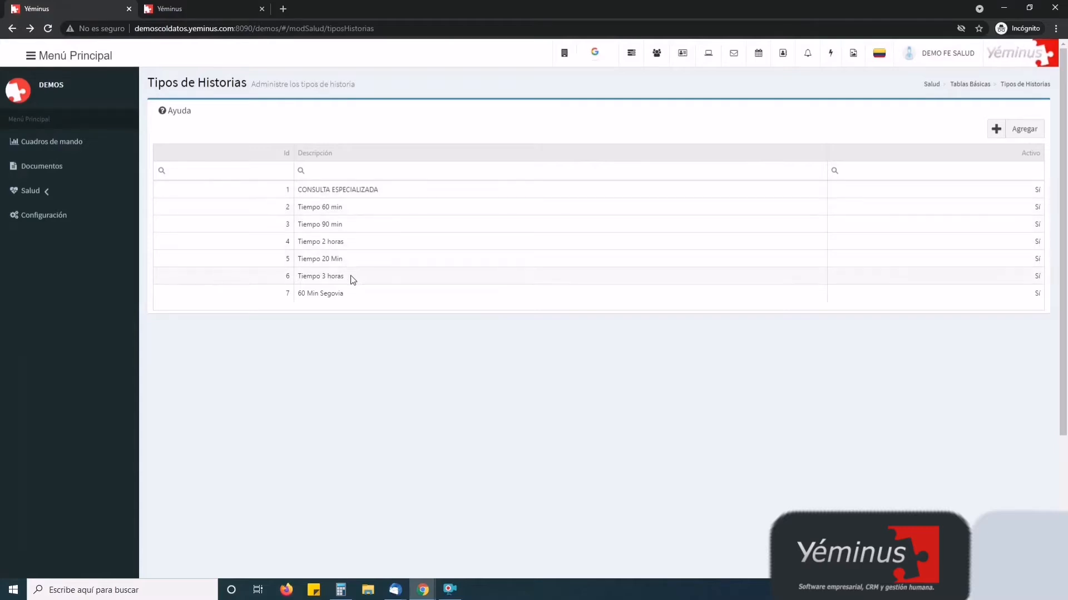
Open CONSULTA ESPECIALIZADA and review its Solicitar services and linked document type
double_click(348, 192)
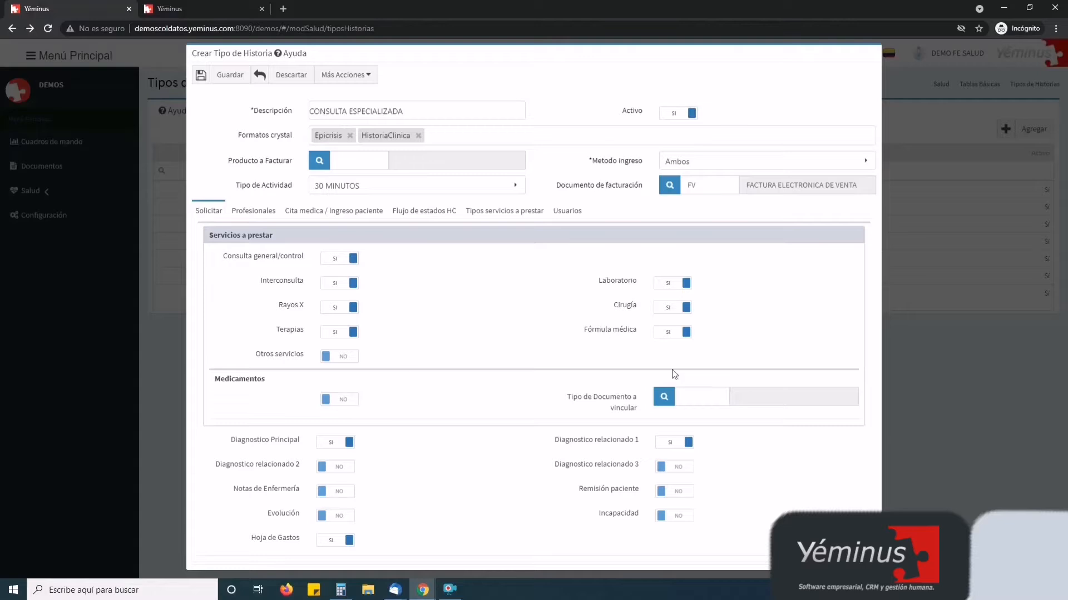
click(696, 391)
Review the assigned professional slots, then show the Cita medica / Ingreso paciente settings
click(264, 217)
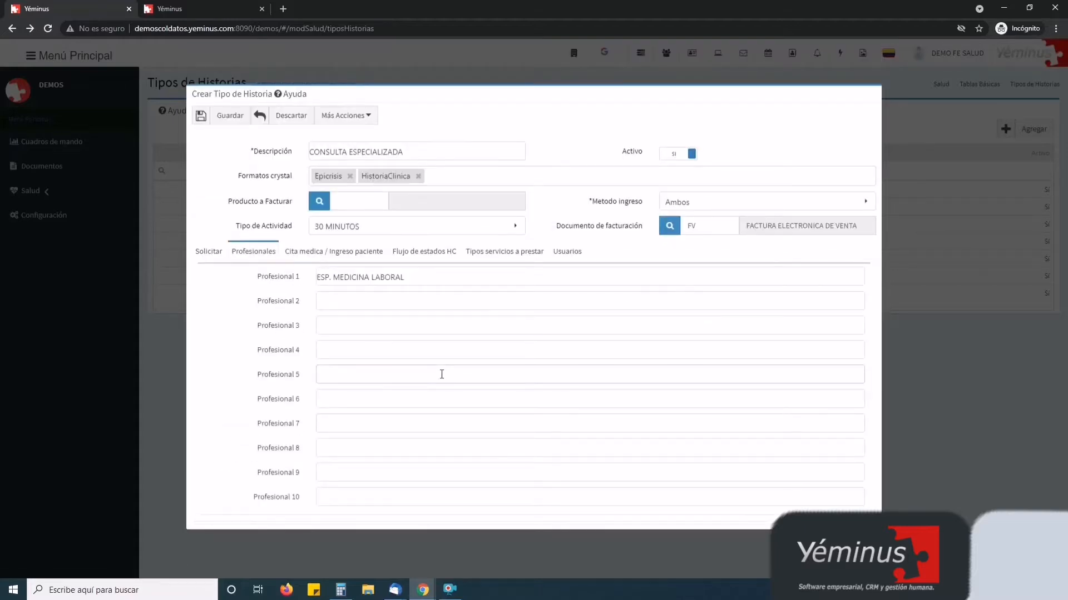
click(341, 301)
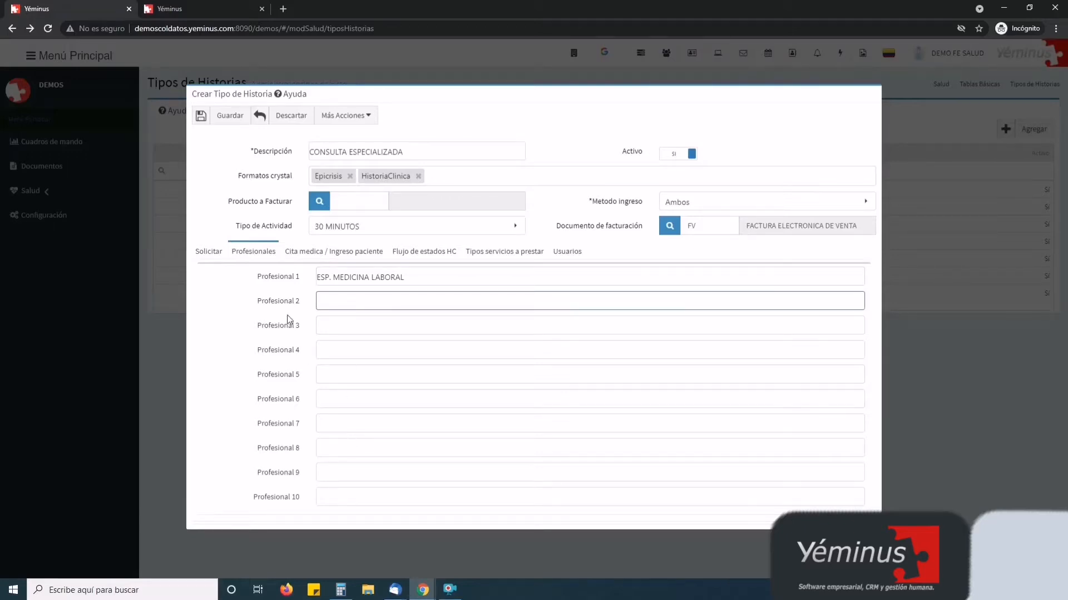
drag(310, 284, 262, 497)
click(248, 430)
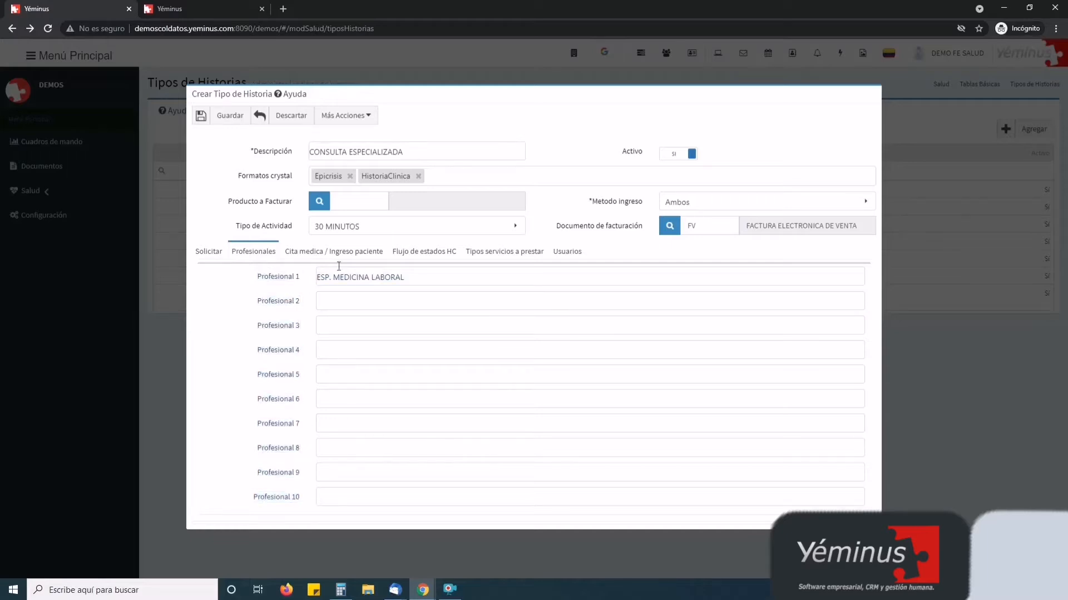
click(322, 253)
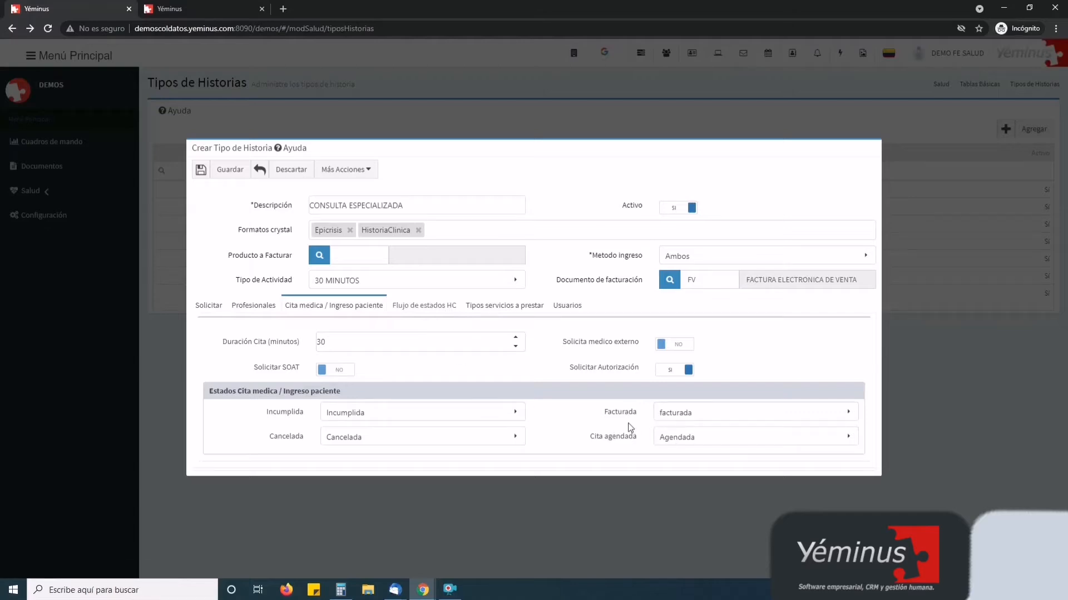
drag(607, 412, 634, 442)
click(603, 420)
drag(602, 421, 638, 416)
drag(272, 437, 306, 440)
Review the Tipos servicios a prestar table, then discard the CONSULTA ESPECIALIZADA form
click(536, 308)
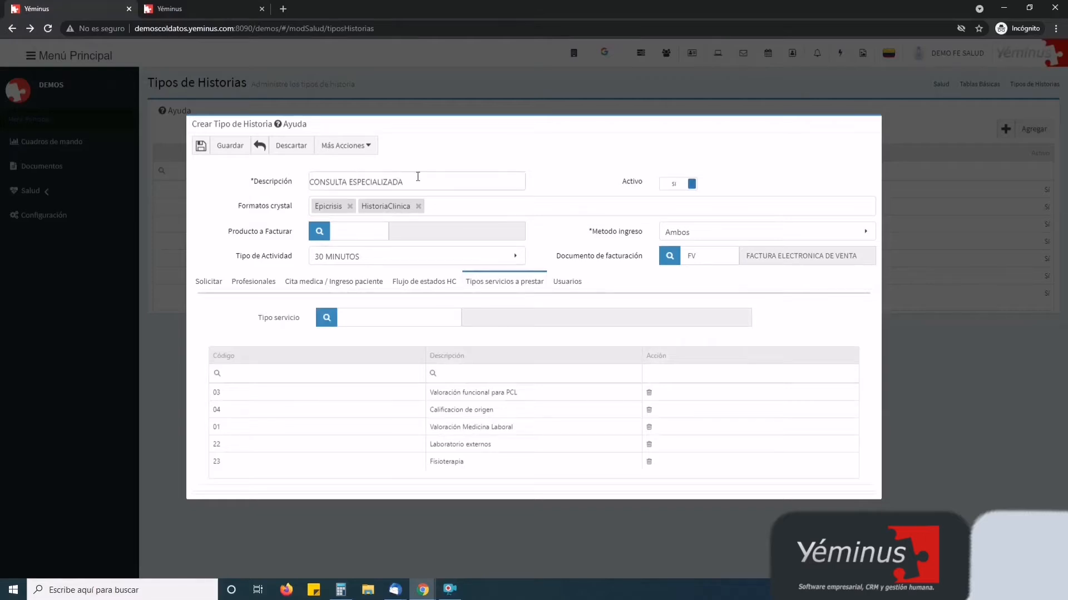
click(434, 185)
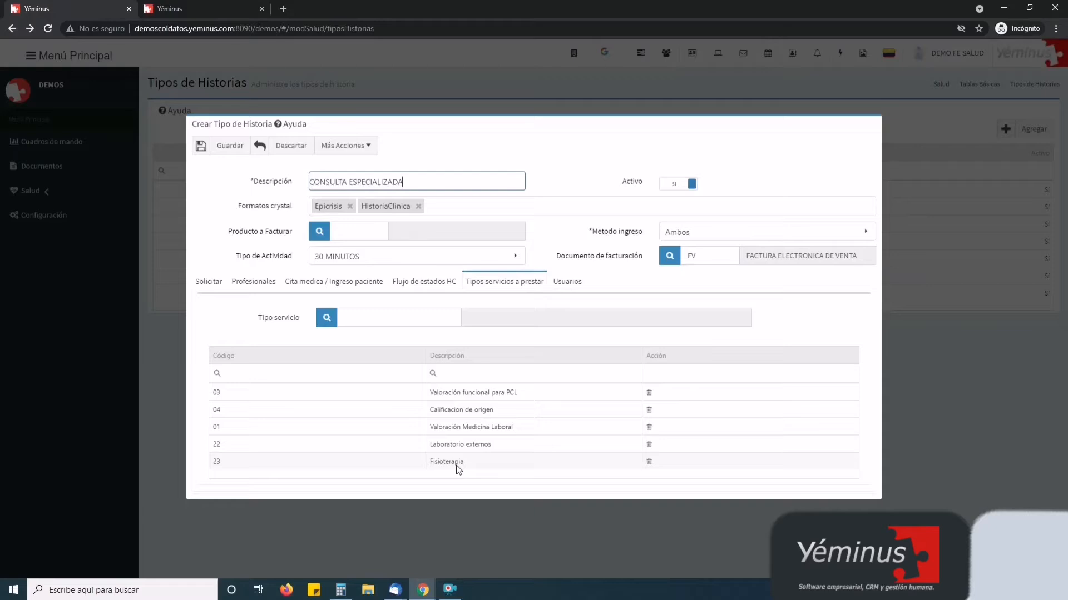
click(302, 149)
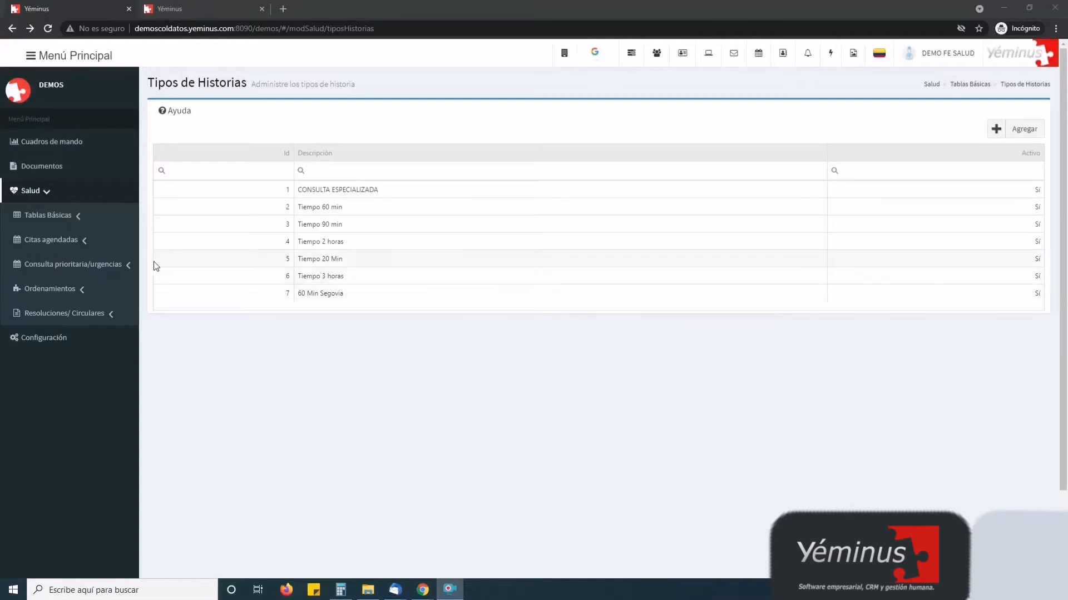
Open a new Programar agenda form from Salud > Citas agendadas > Programación agenda
click(75, 243)
click(68, 267)
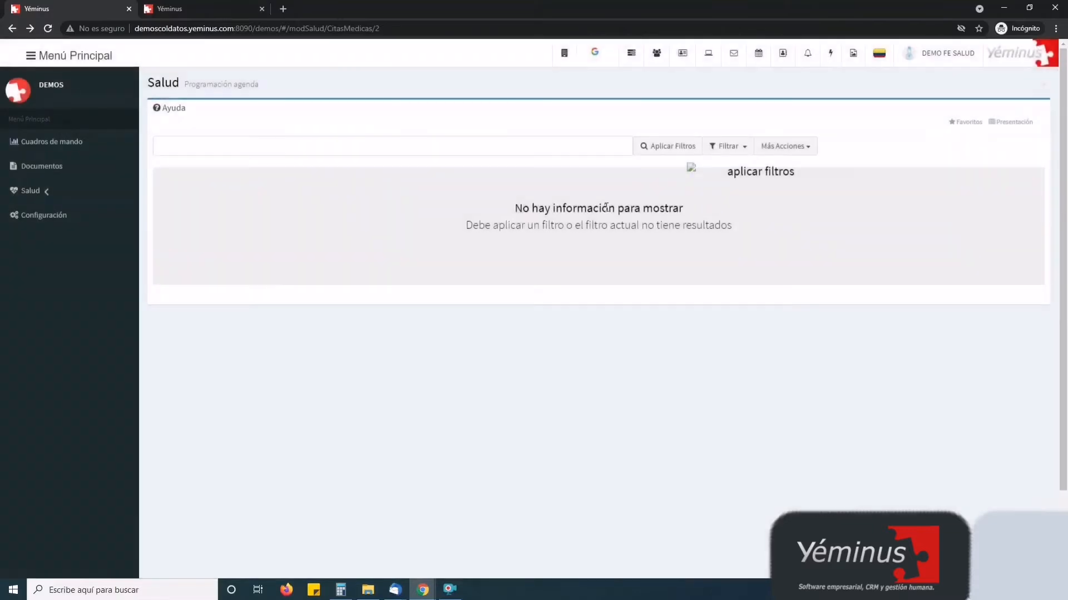
click(782, 149)
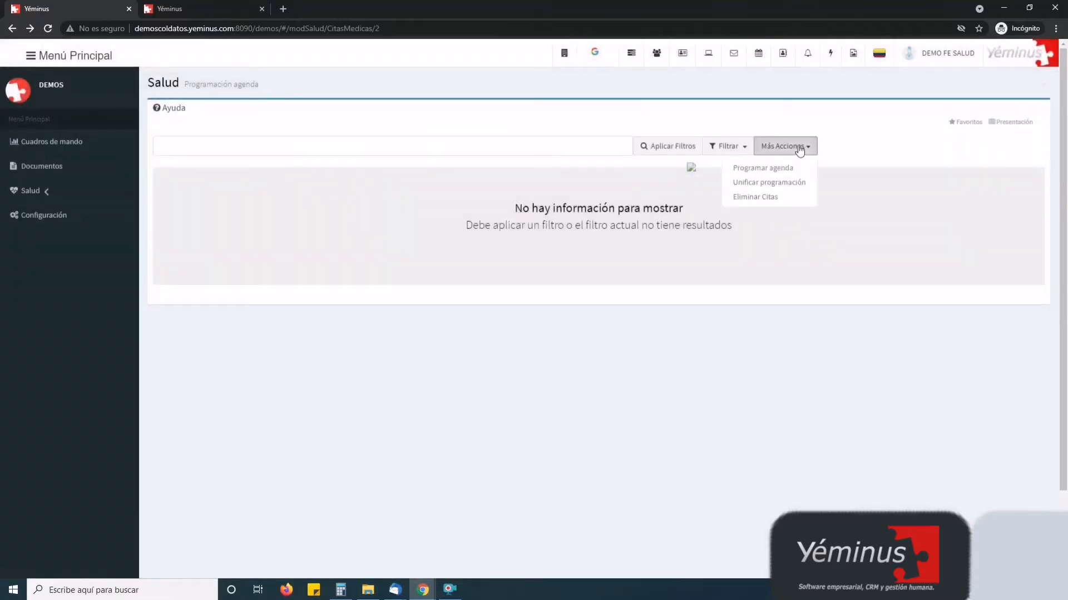
click(778, 169)
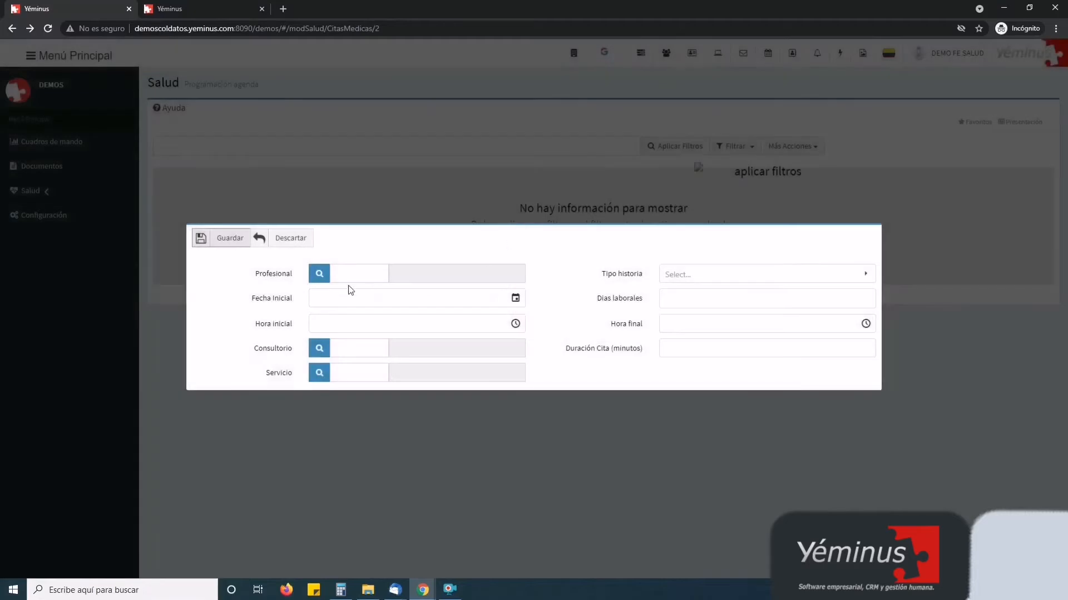
Look up the professional by code, then search the lookup list by the professional's name
click(348, 274)
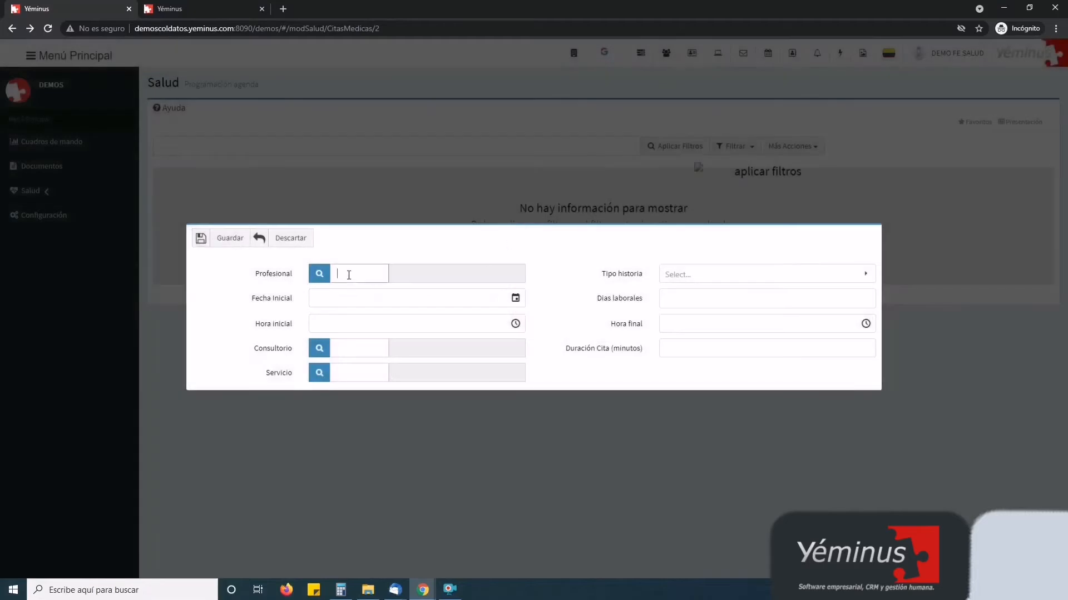
text(O)
key(BackSpace)
text(ORTS)
text(TR)
text(REPO)
key(Tab)
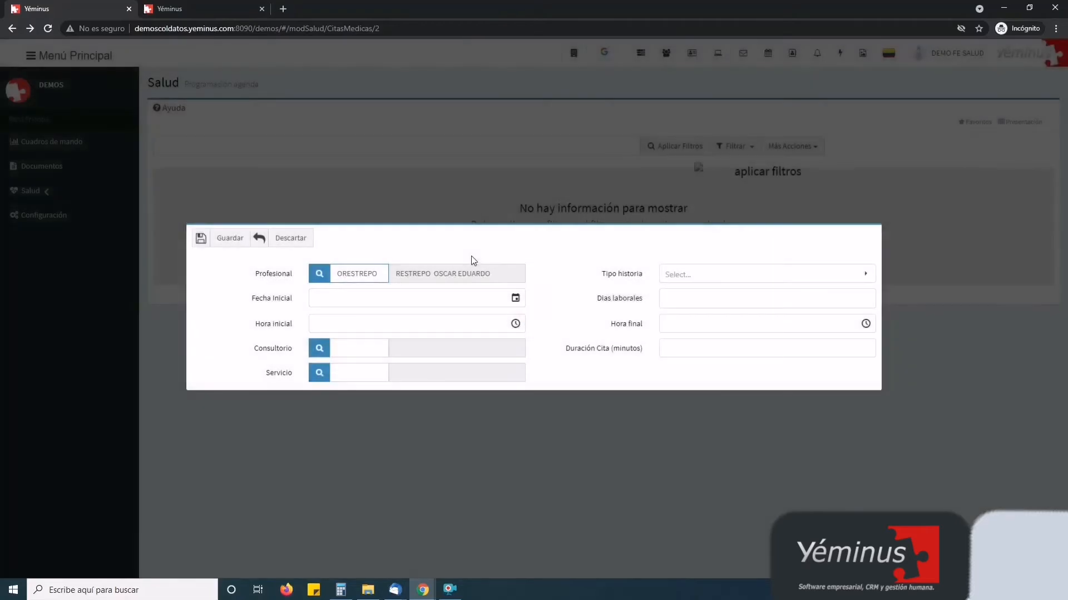
click(319, 277)
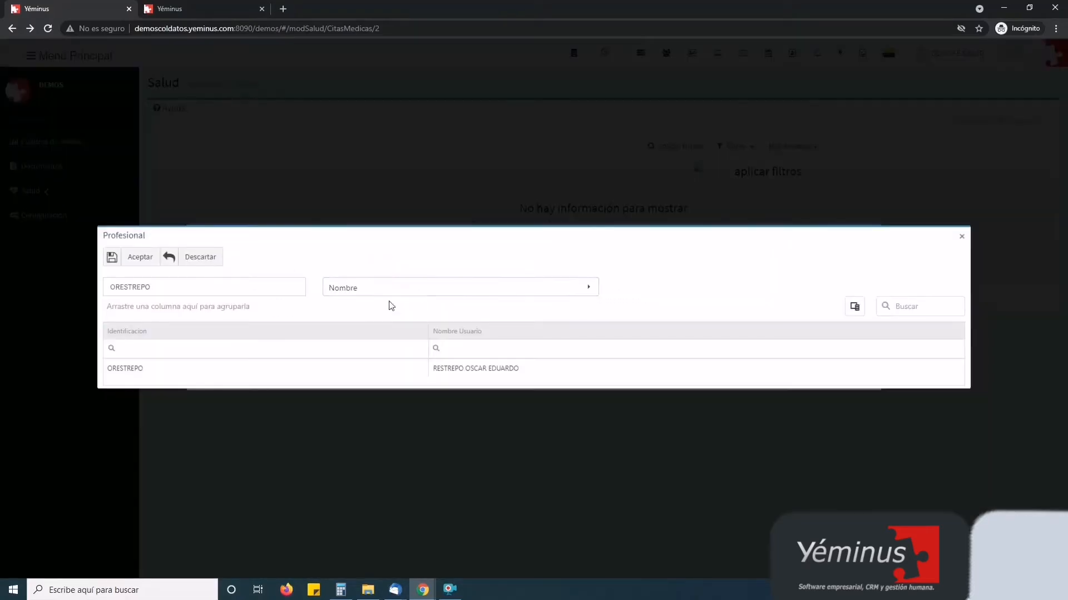
double_click(193, 291)
text(OSCAR)
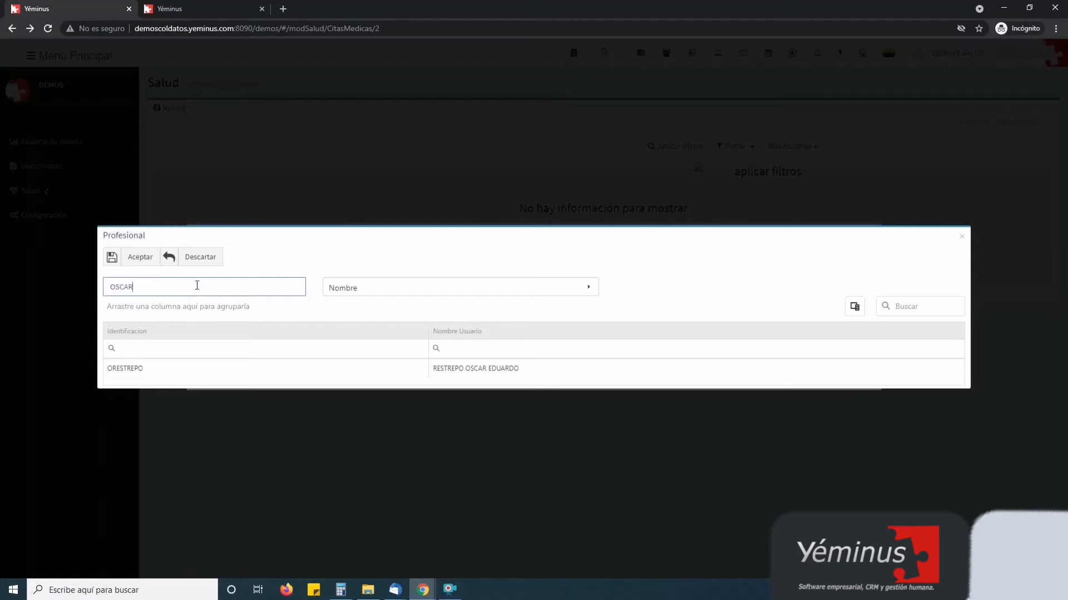
key(Return)
Pick the professional from the results and set Tipo historia to CONSULTA ESPECIALIZADA
double_click(509, 369)
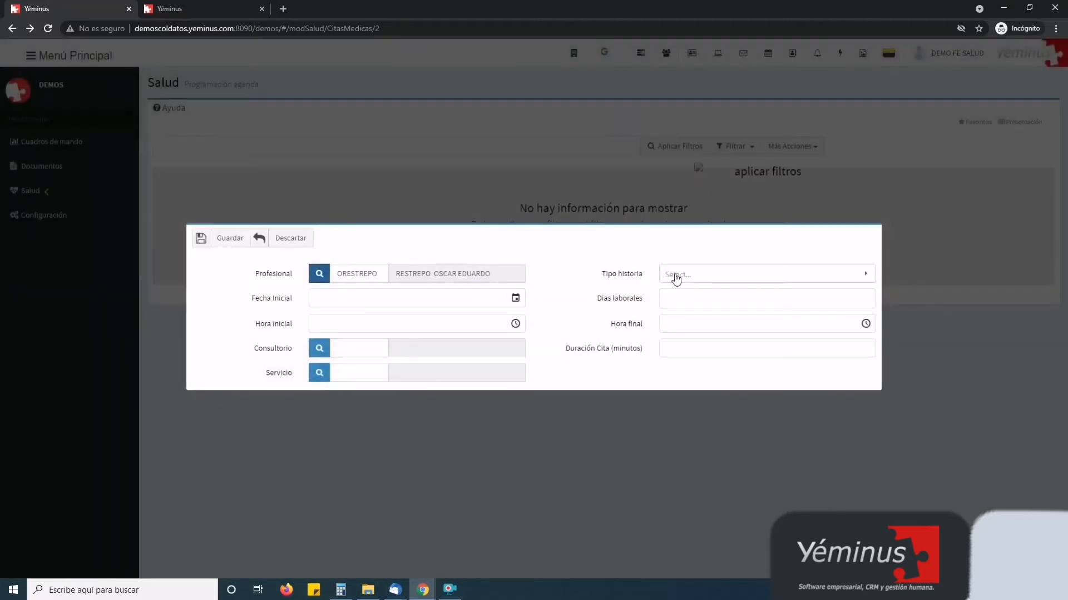
click(676, 277)
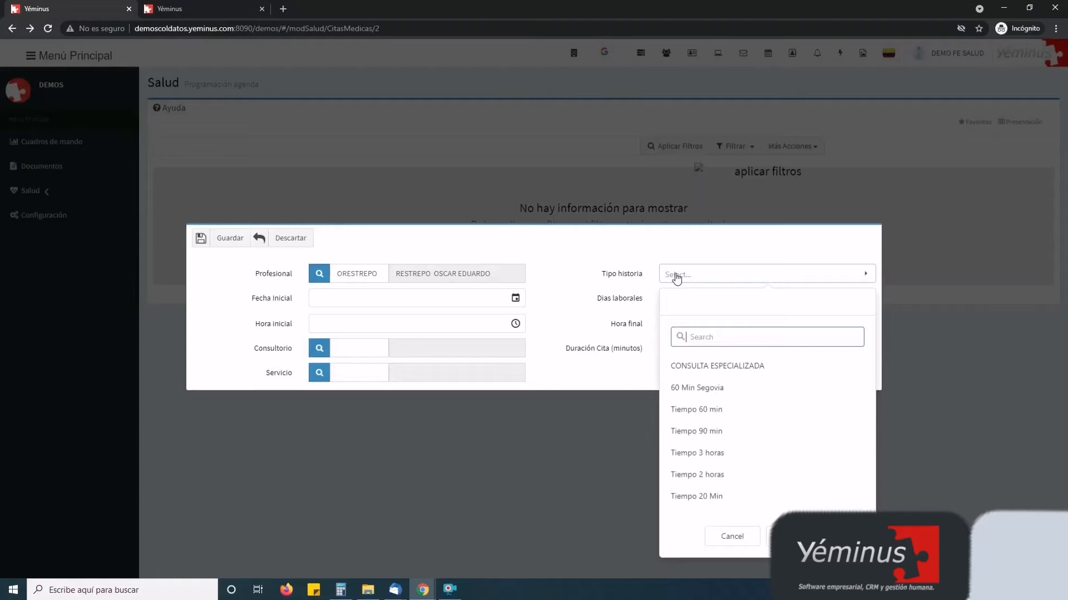
click(712, 368)
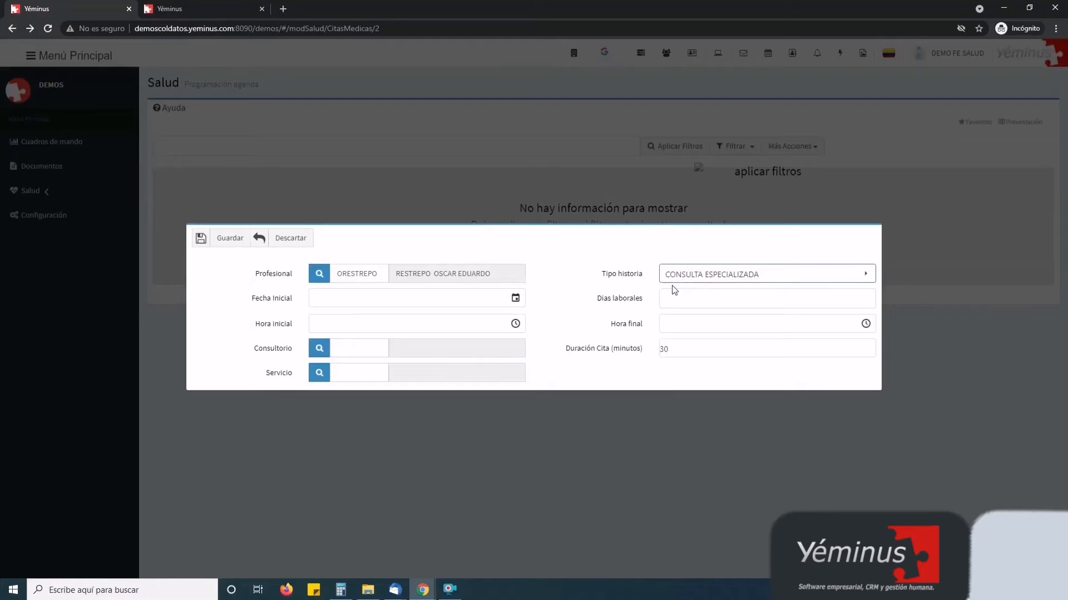
Keep the 30-minute duration, start on 30/08/2021, and add Domingo 5 to working days
double_click(677, 349)
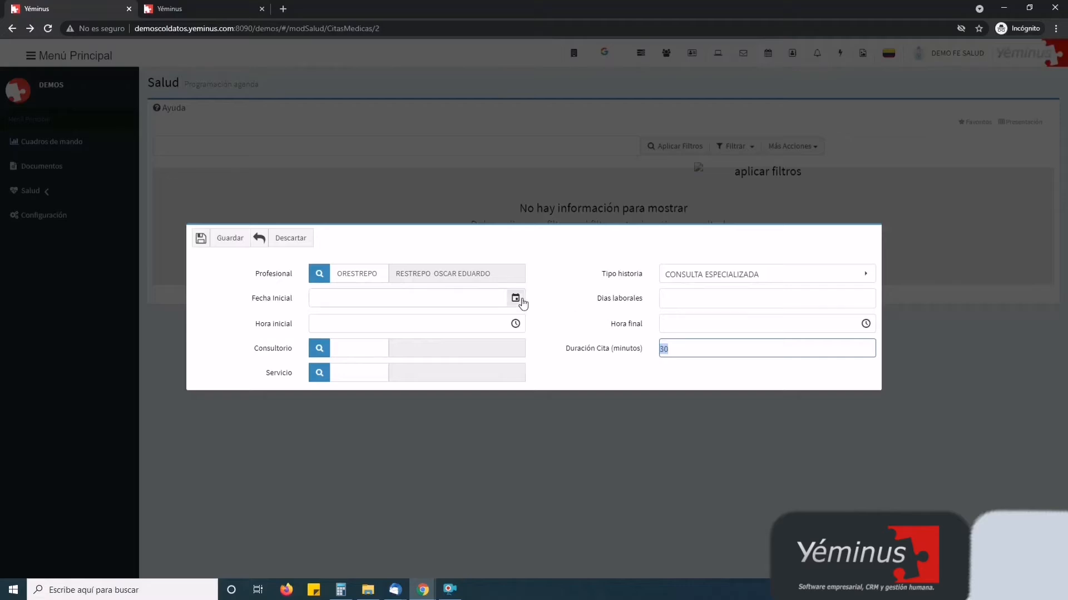
click(553, 283)
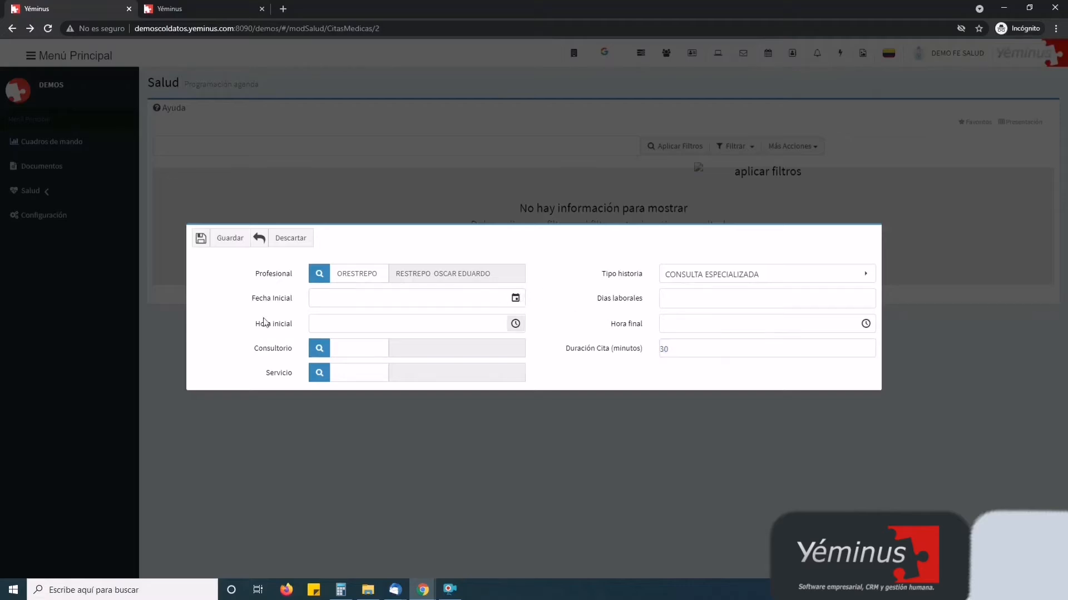
click(515, 299)
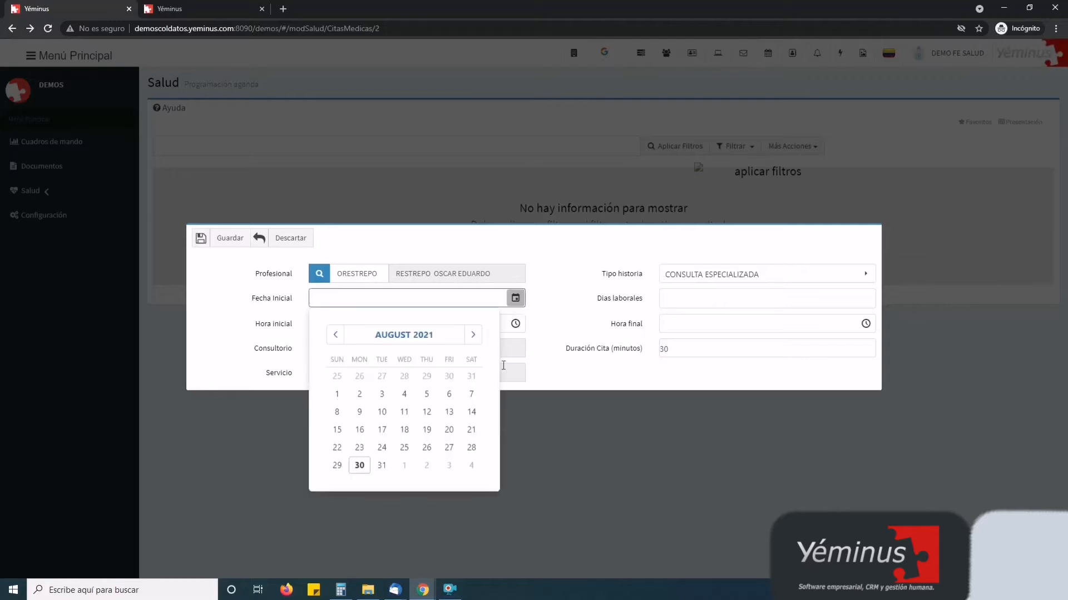
click(359, 465)
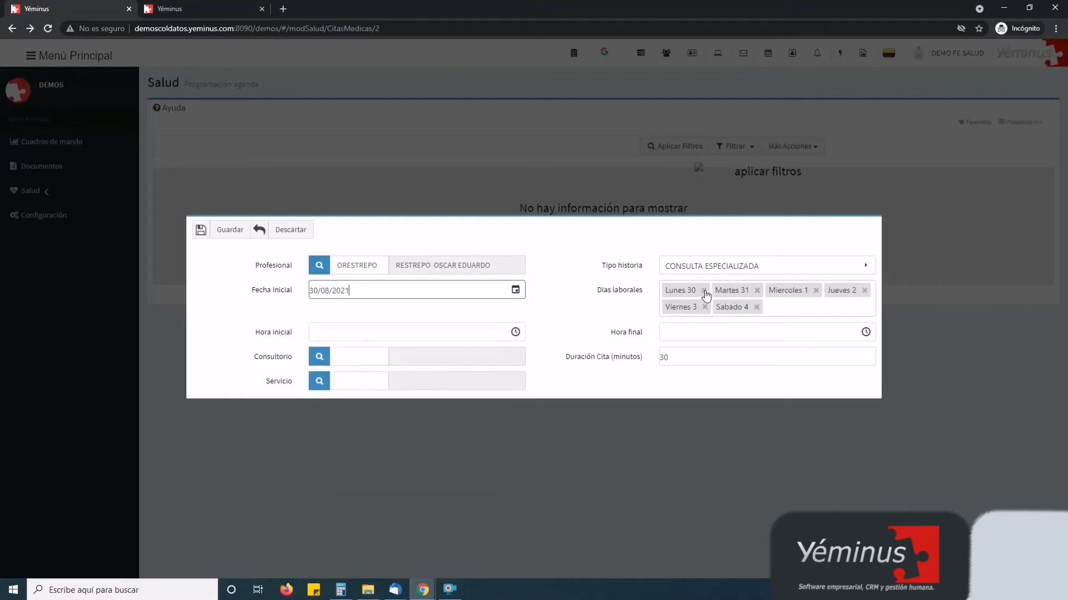
click(777, 315)
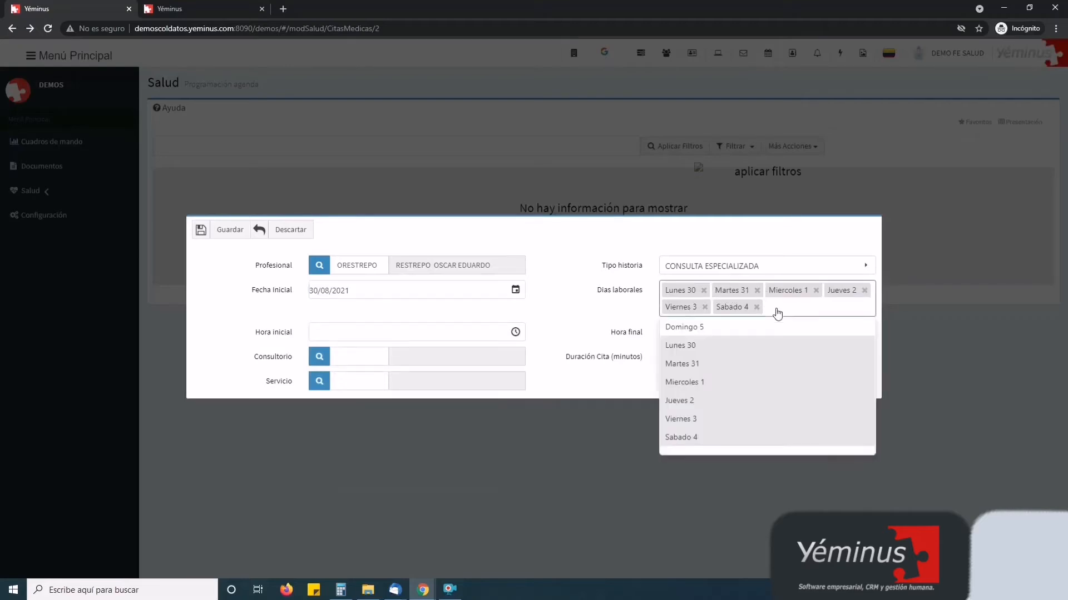
click(745, 328)
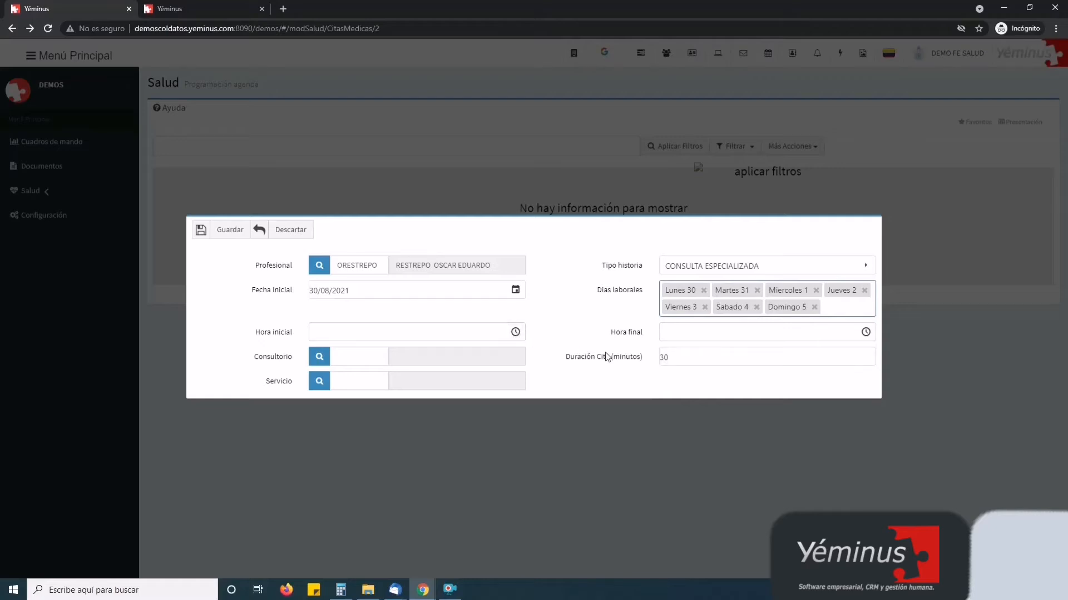
Set the schedule hours from 1:00 PM to 5:00 PM
click(513, 334)
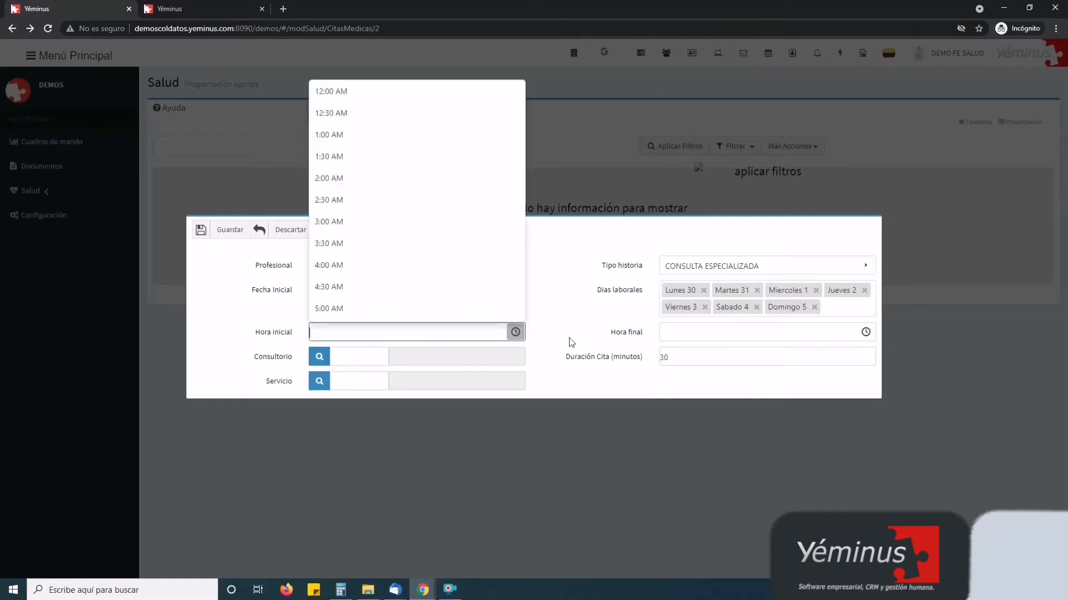
scroll(498, 261, down, 8)
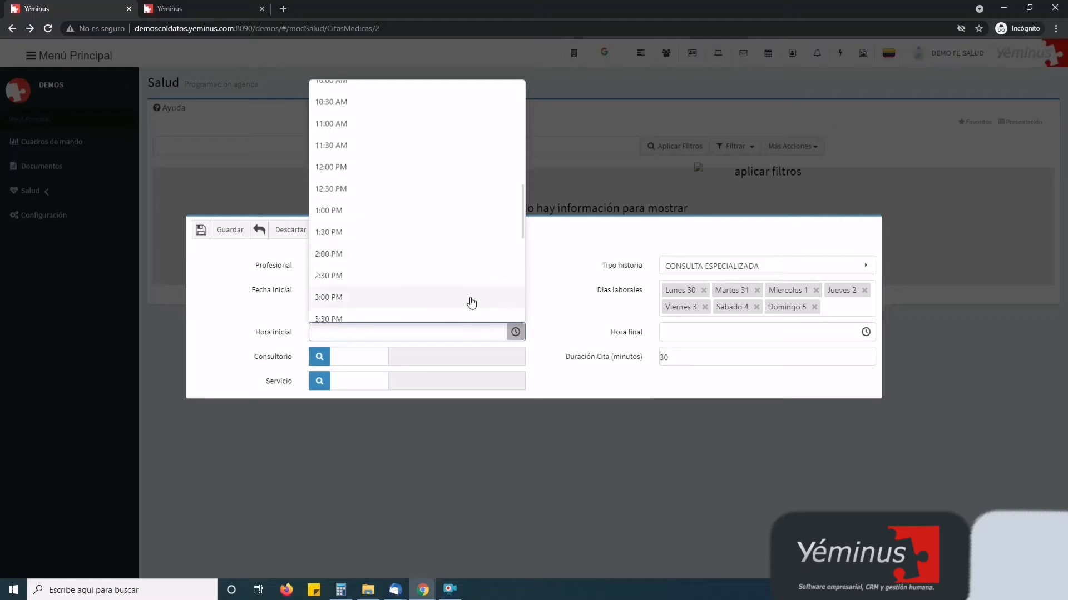
click(357, 210)
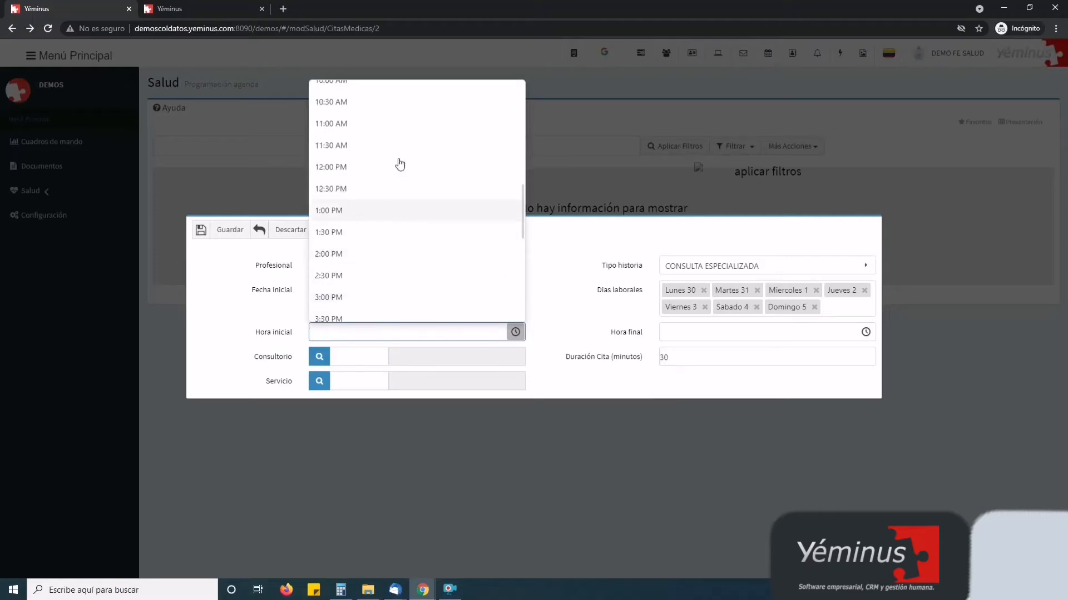
click(865, 332)
scroll(710, 281, down, 3)
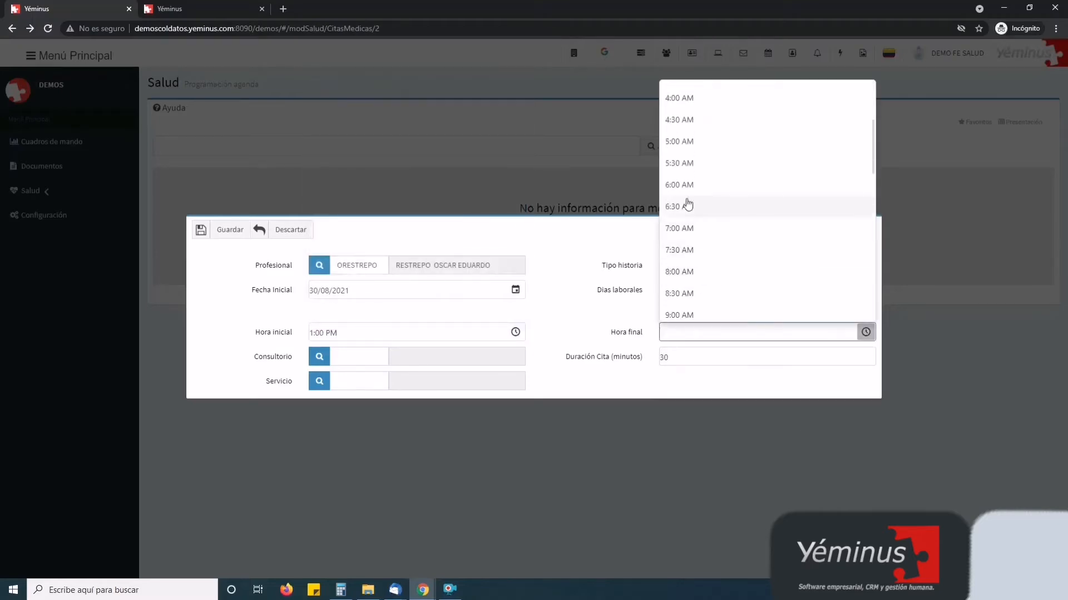
scroll(698, 224, down, 7)
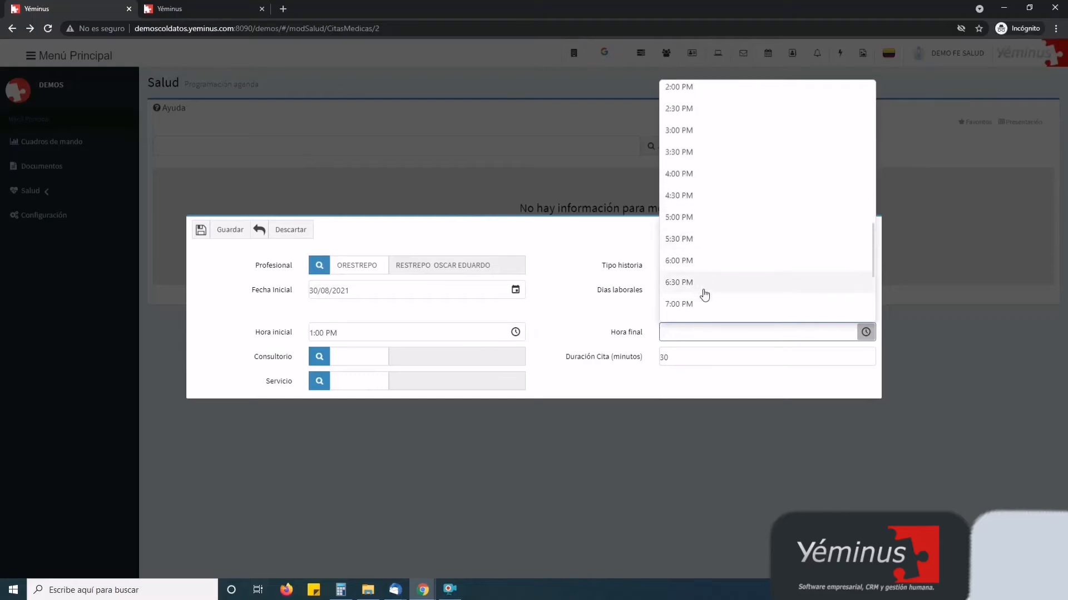
click(691, 218)
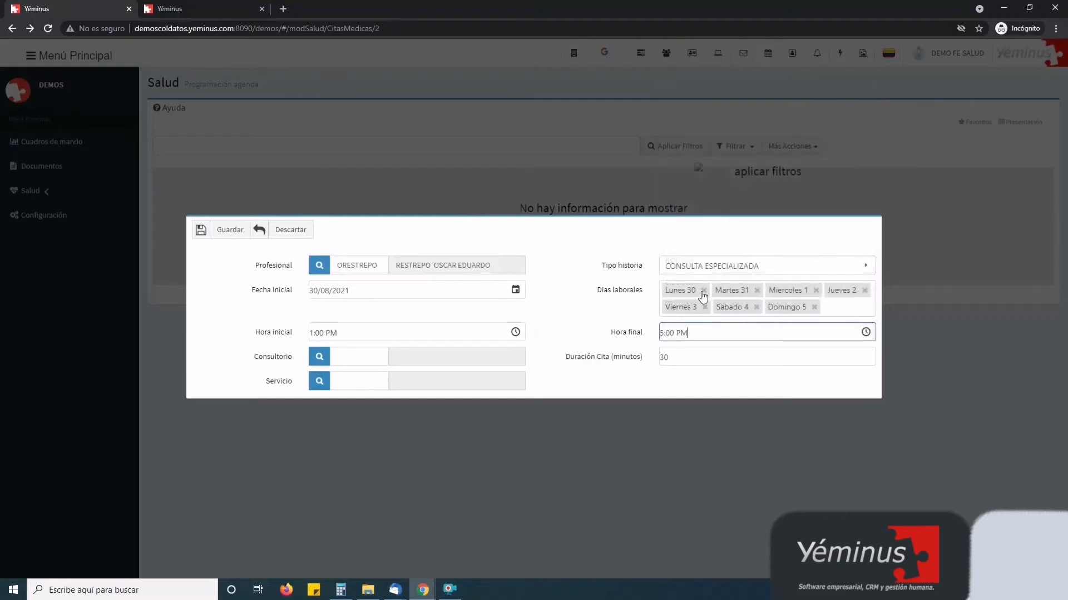
Remove Lunes 30, assign consultorio 3, and save the agenda schedule
click(703, 291)
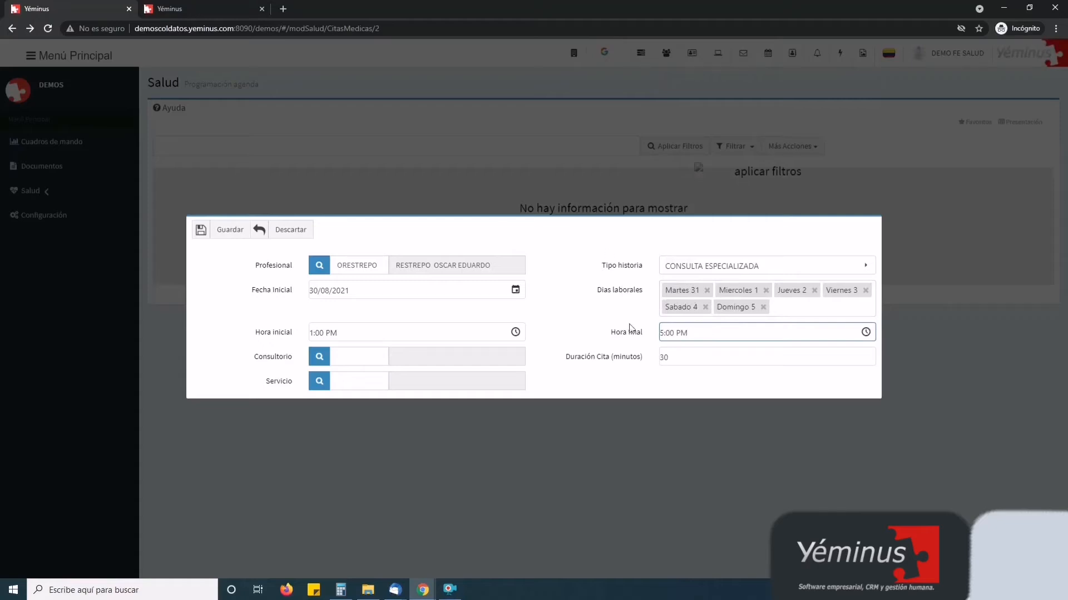
click(320, 357)
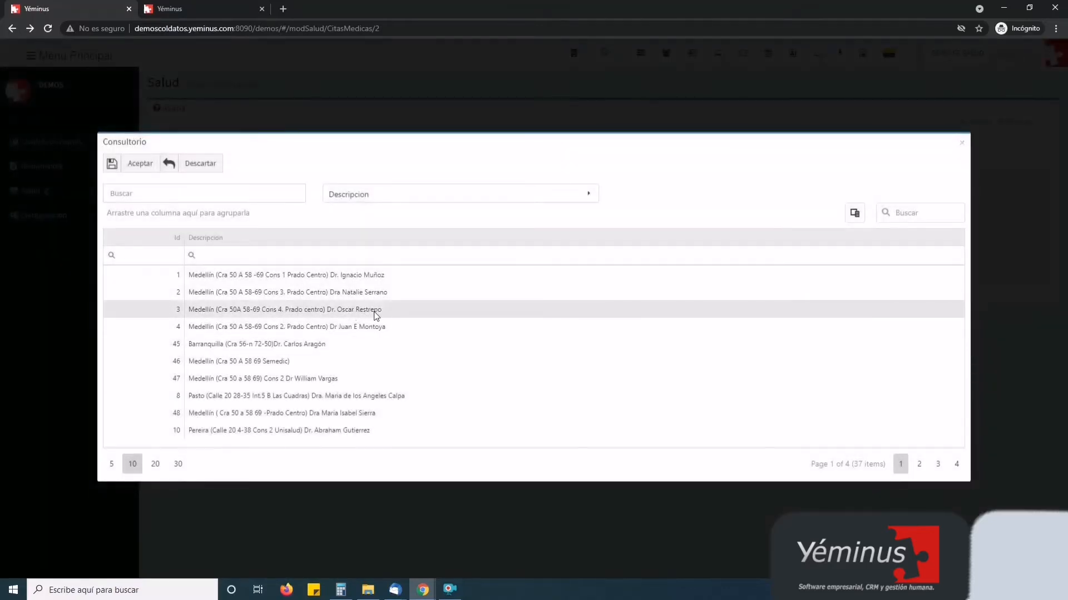
double_click(281, 315)
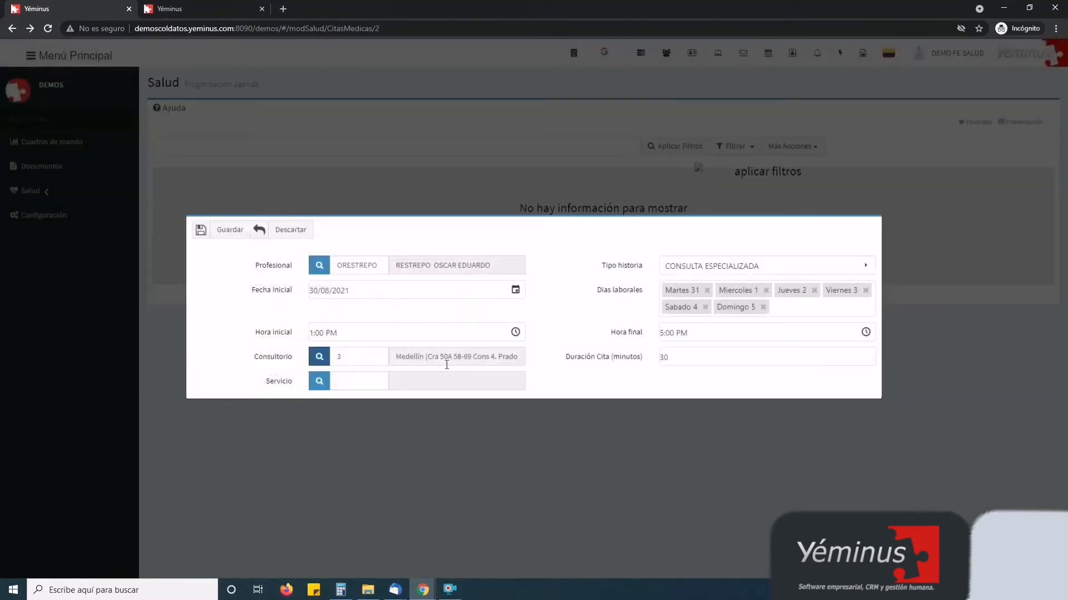
click(228, 232)
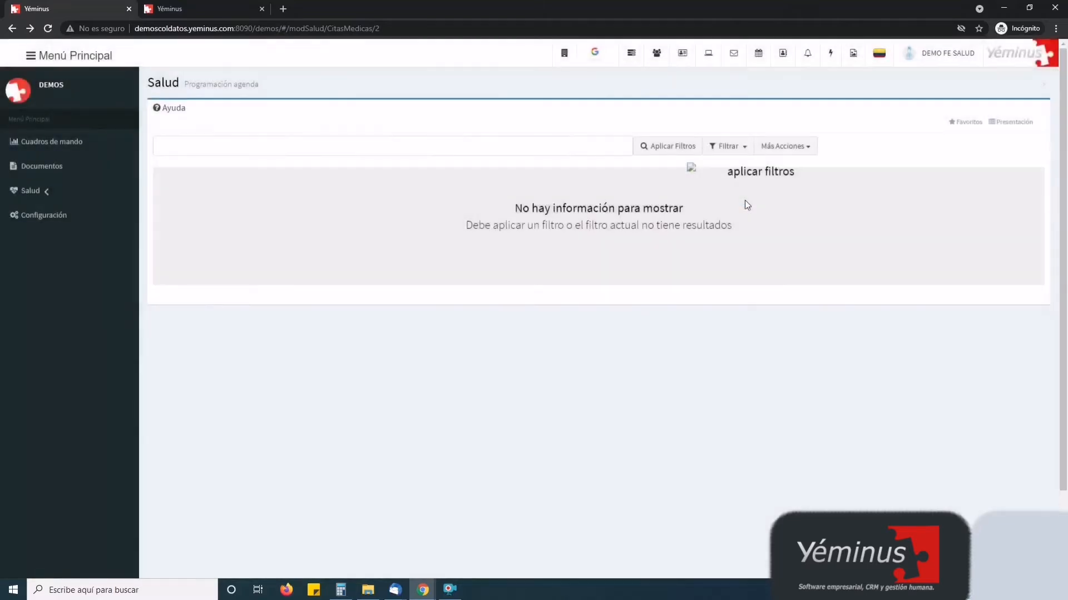
Open the appointment filter panel, trying the date shortcuts and available-schedule toggle without keeping them
click(722, 148)
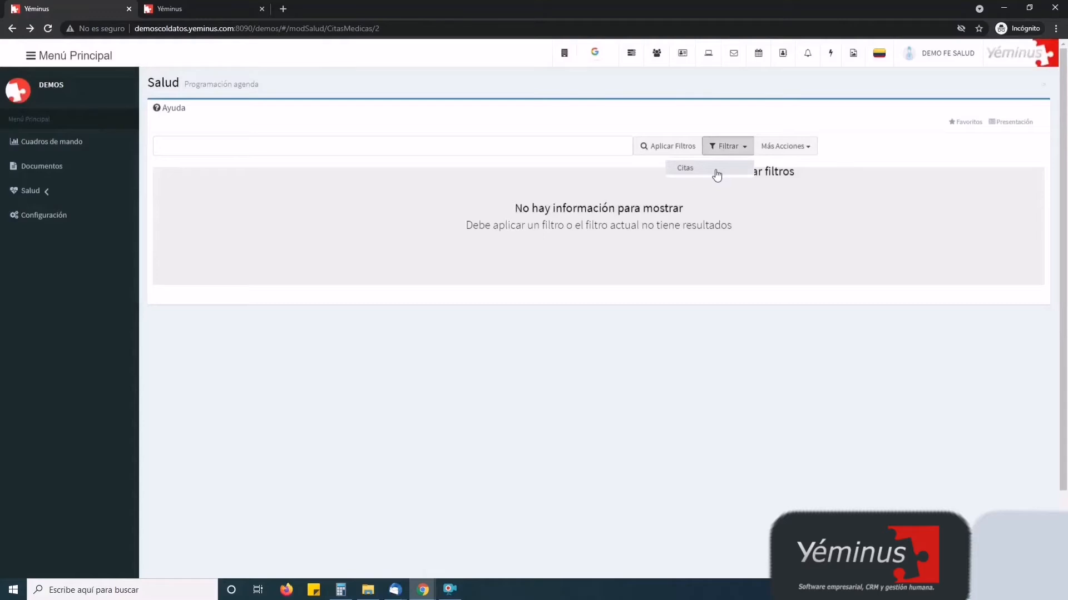
click(689, 168)
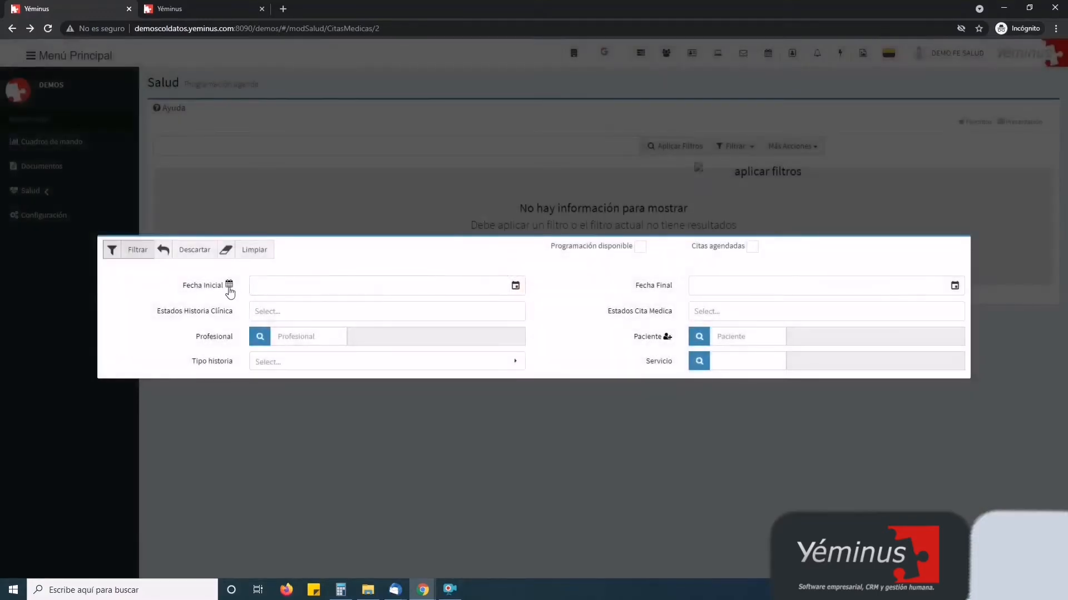
click(229, 285)
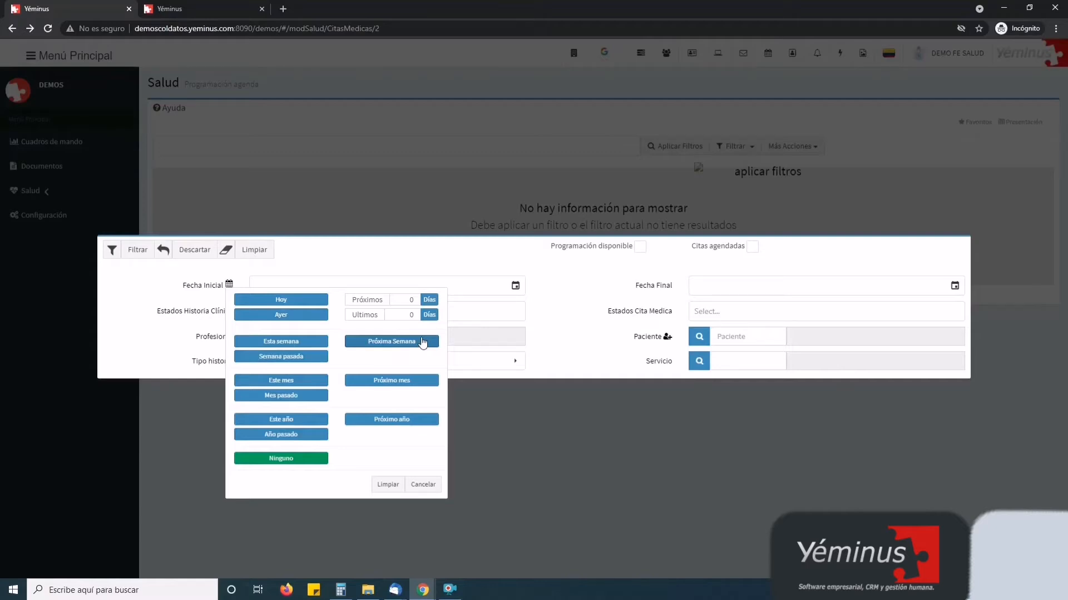
click(578, 308)
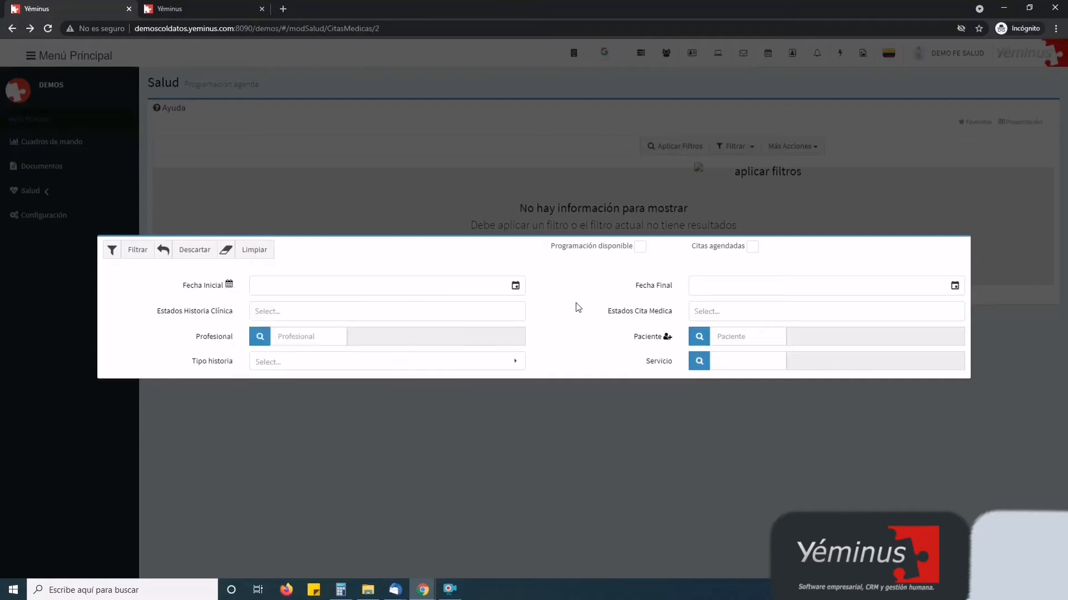
click(639, 247)
click(640, 247)
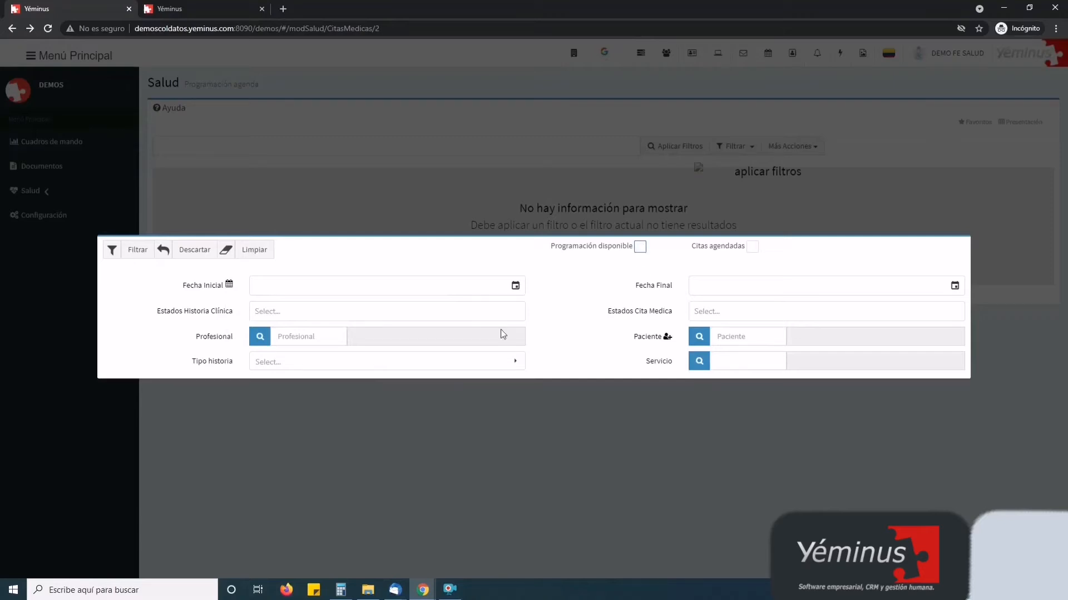
Pick then clear CONSULTA ESPECIALIZADA as history type and discard the filter form
click(265, 368)
click(300, 154)
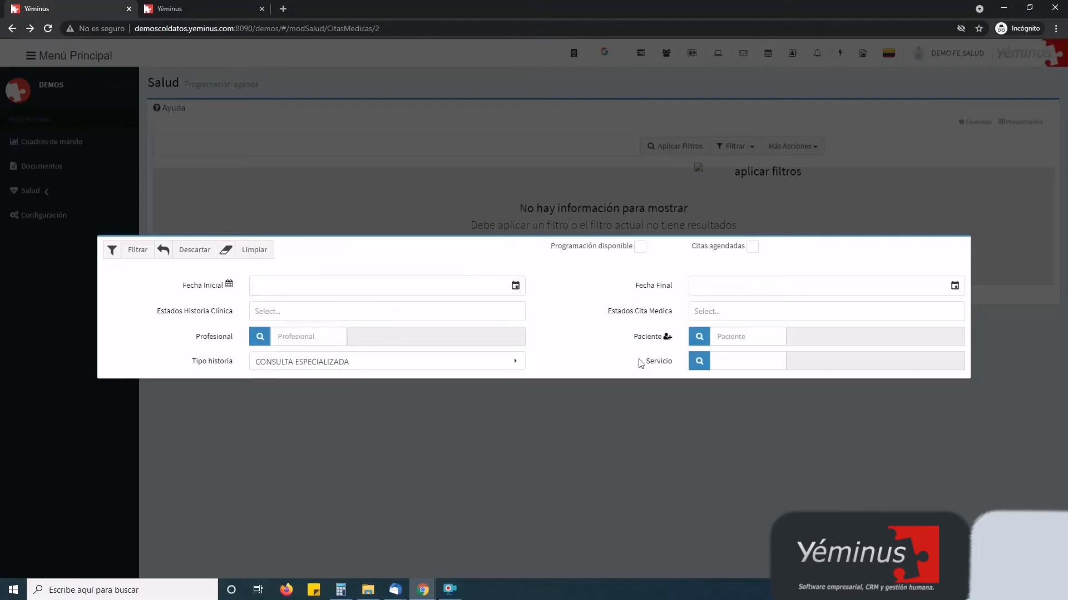
click(367, 362)
click(412, 325)
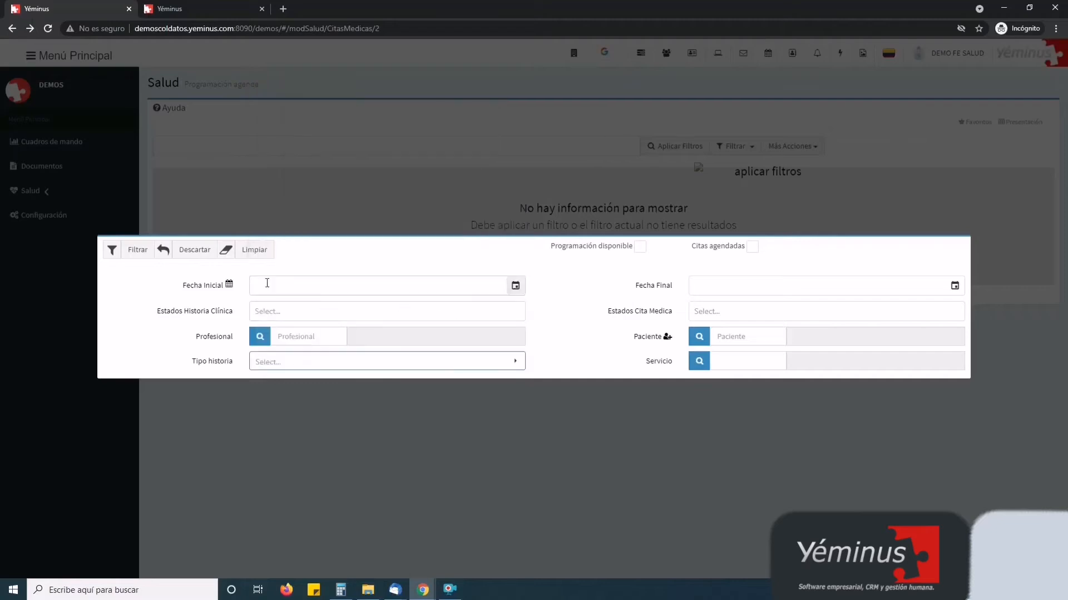
click(204, 252)
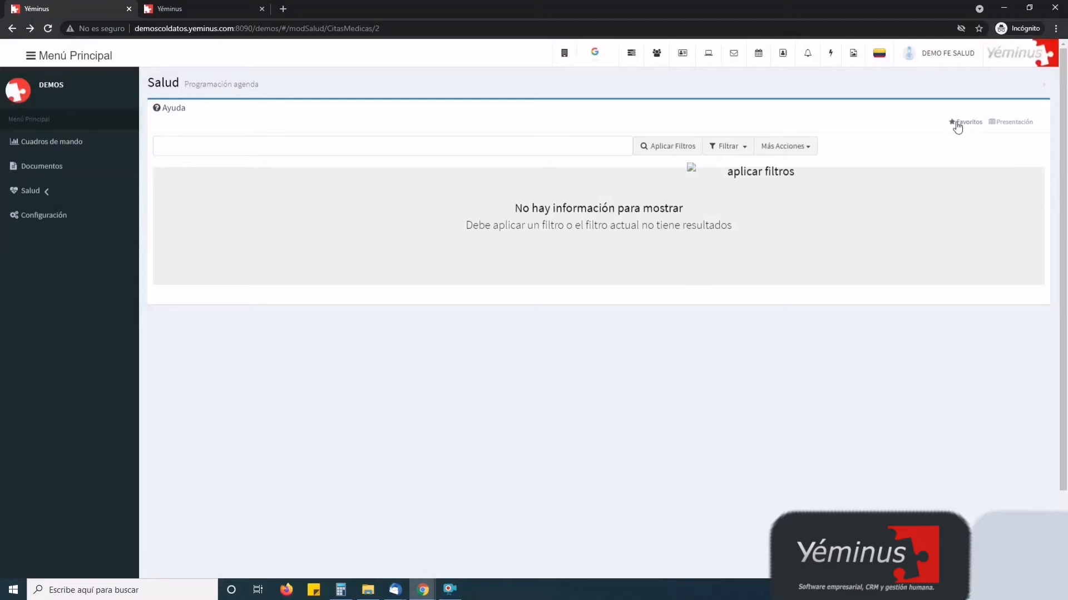
Apply the Agenda Disponible favourite to list the 62 available 30-minute appointment slots
click(957, 124)
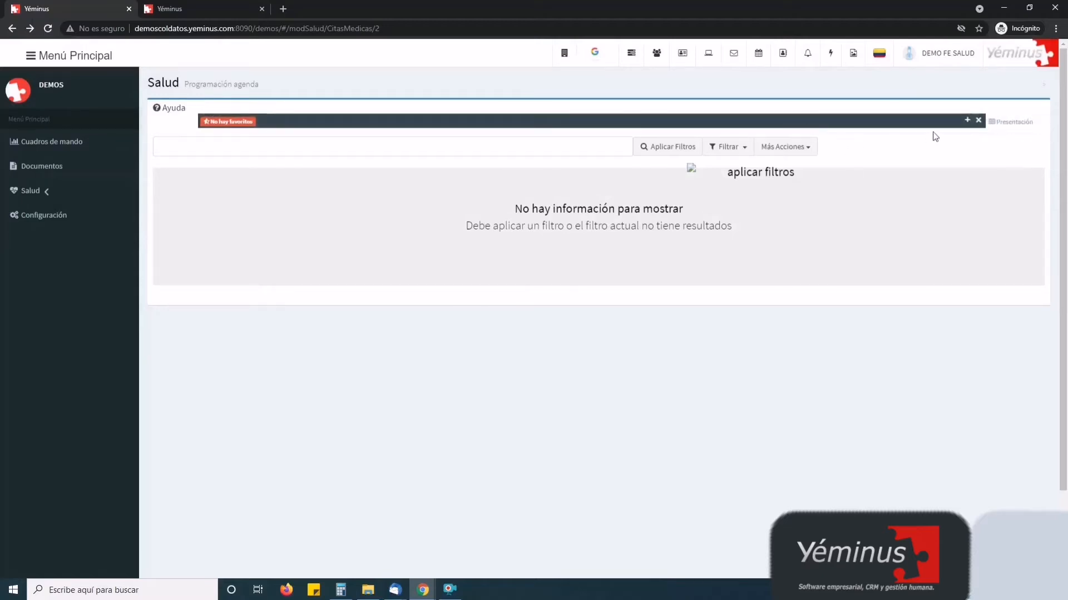
click(979, 121)
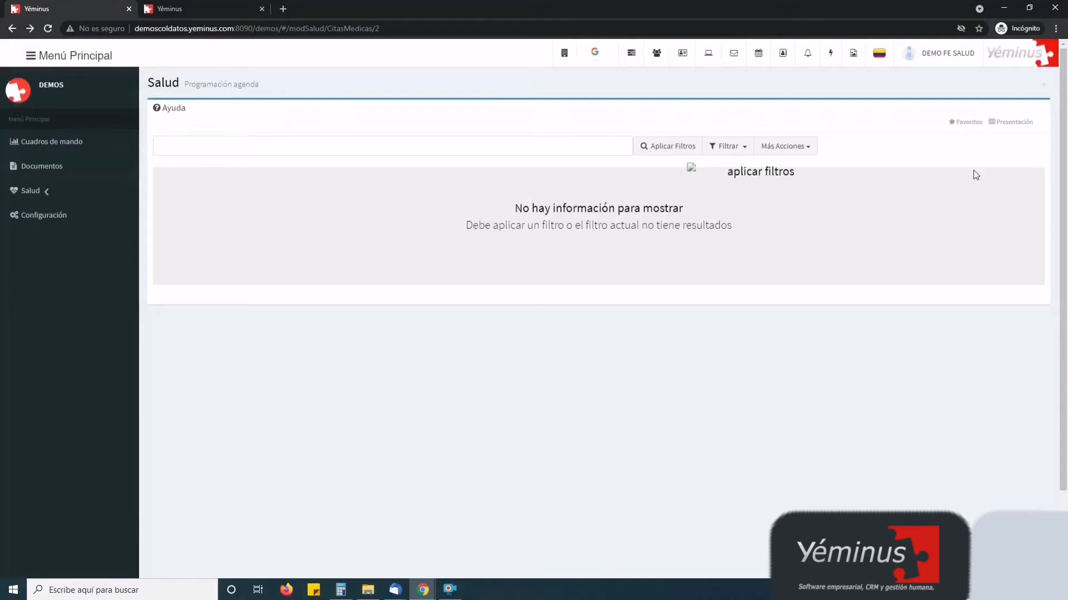
click(728, 147)
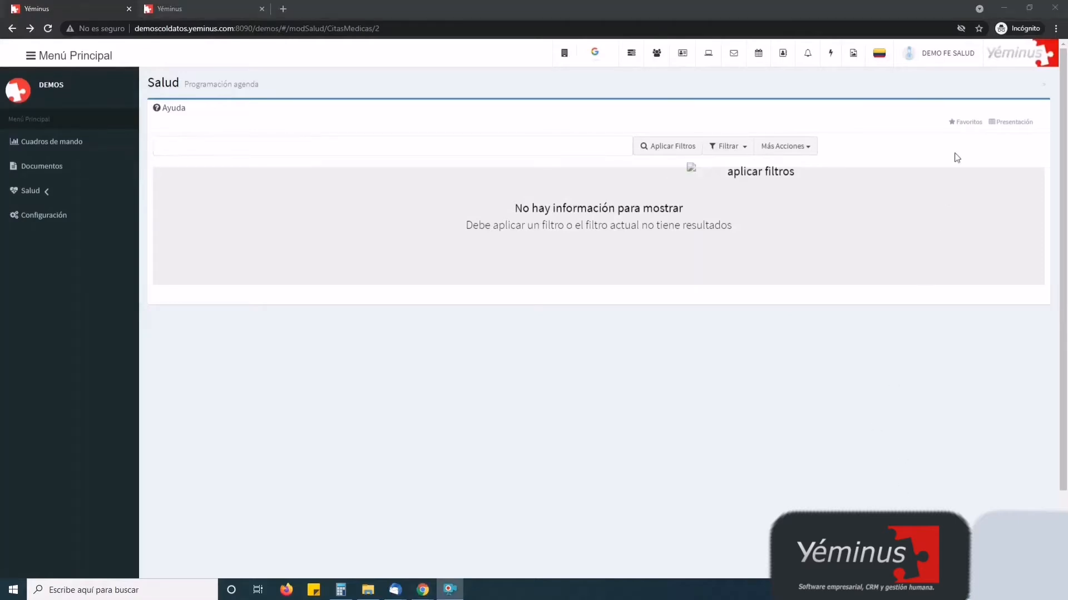
click(965, 122)
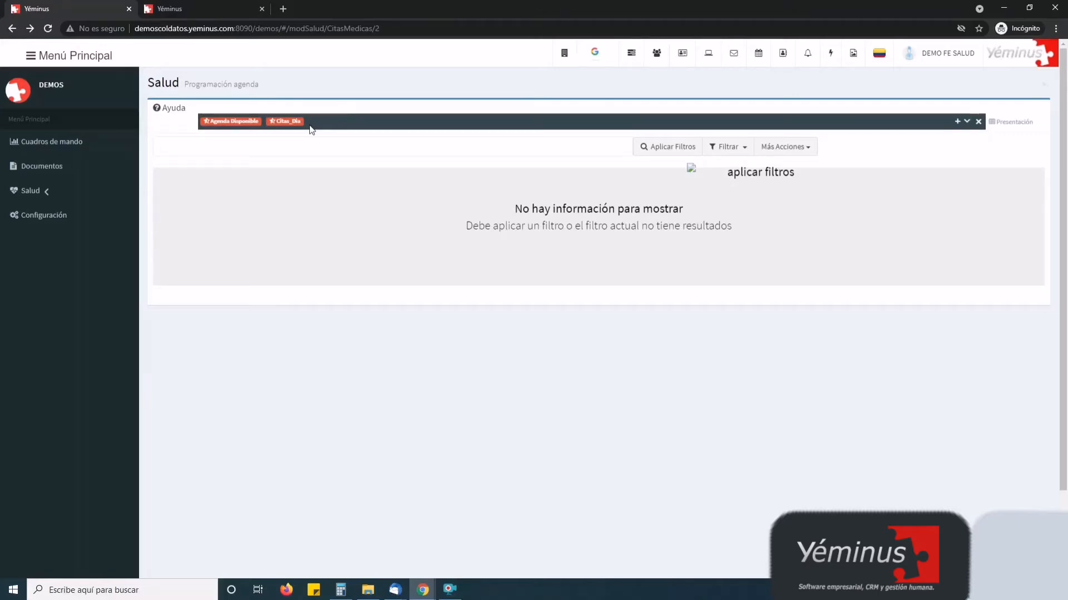
click(233, 121)
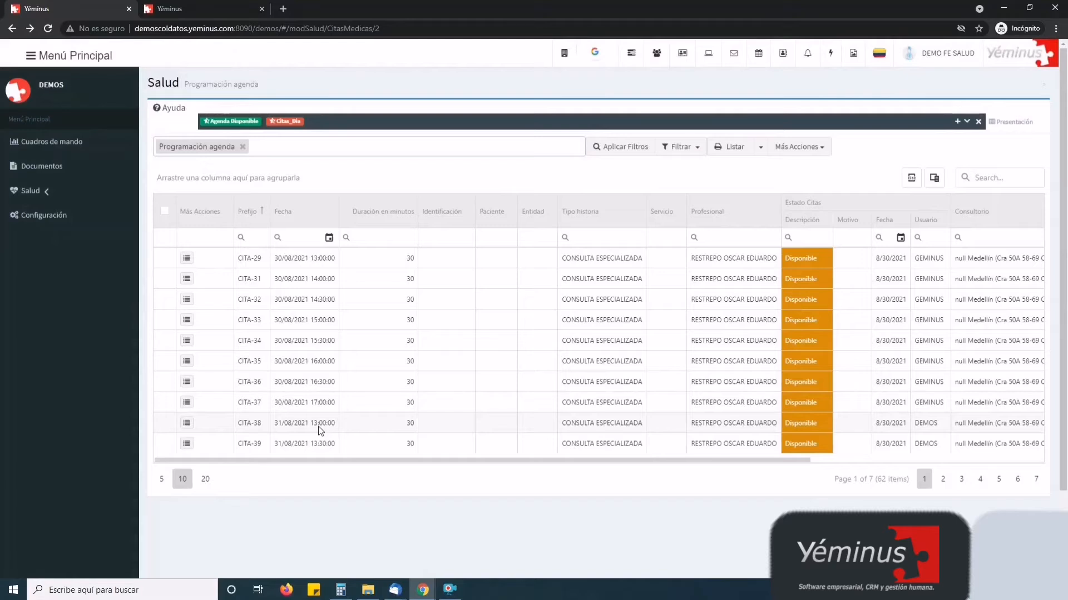
click(943, 481)
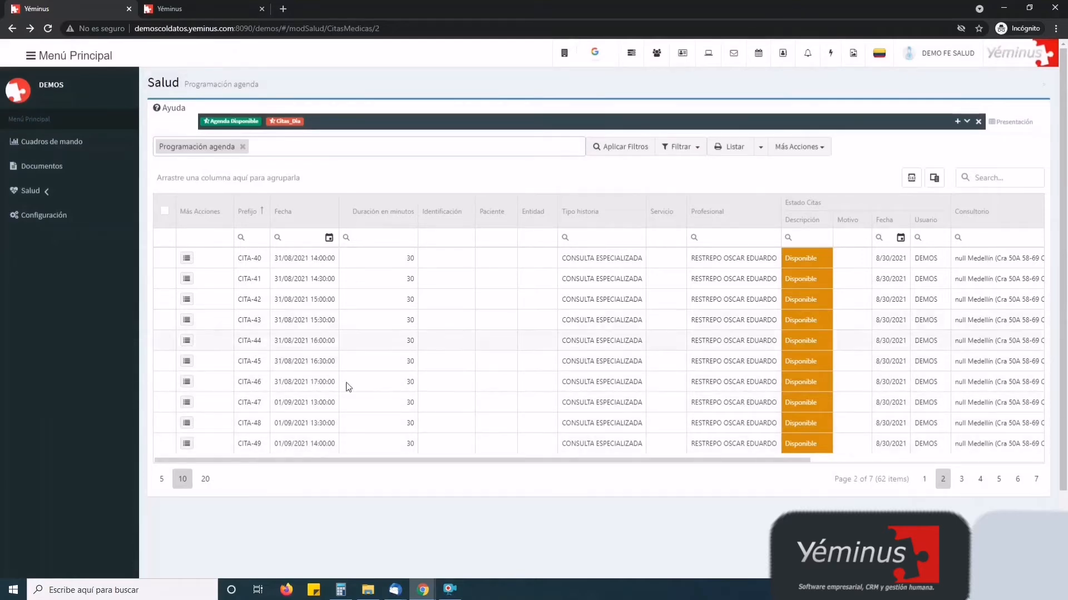
click(924, 482)
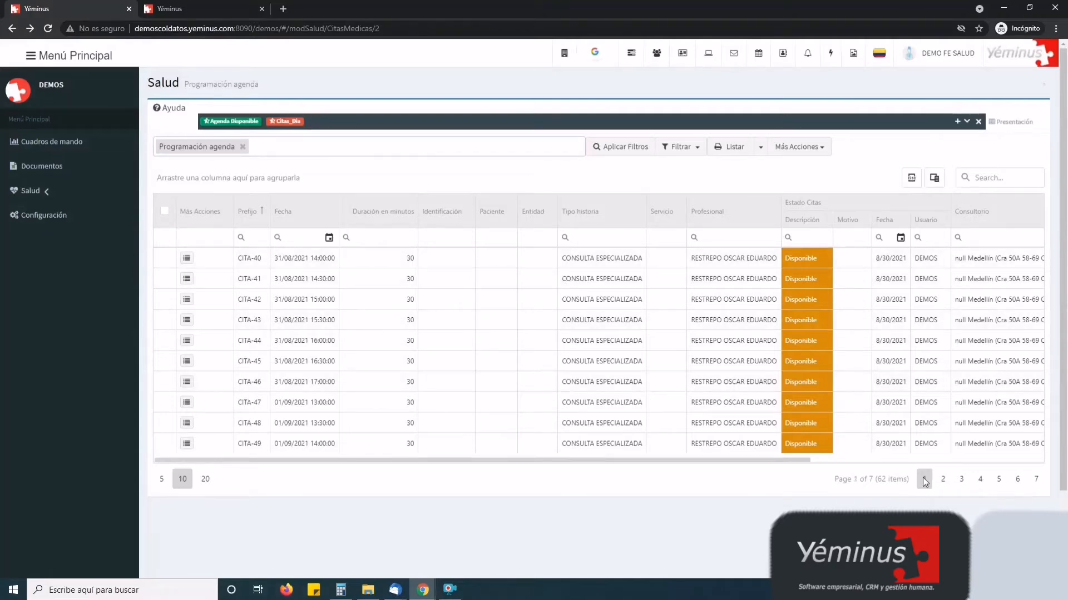
click(240, 237)
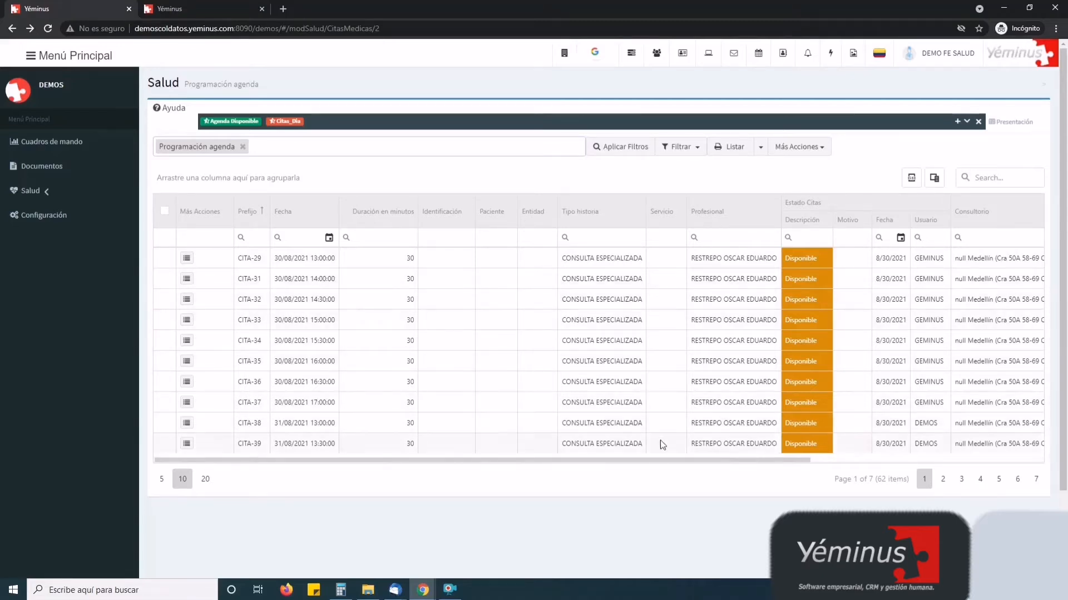
scroll(703, 466, right, 3)
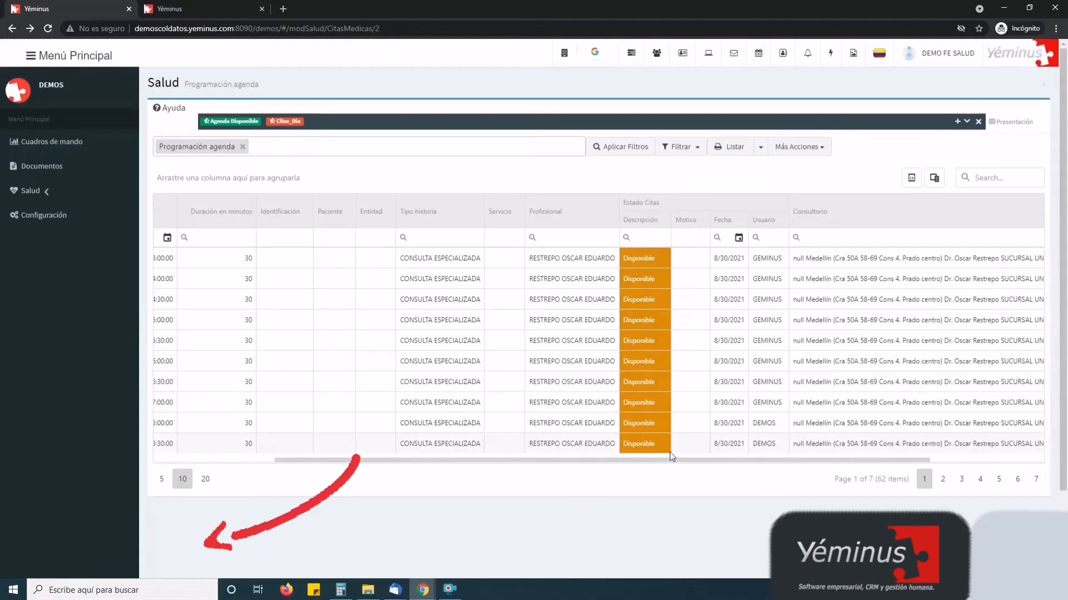
drag(680, 462, 732, 462)
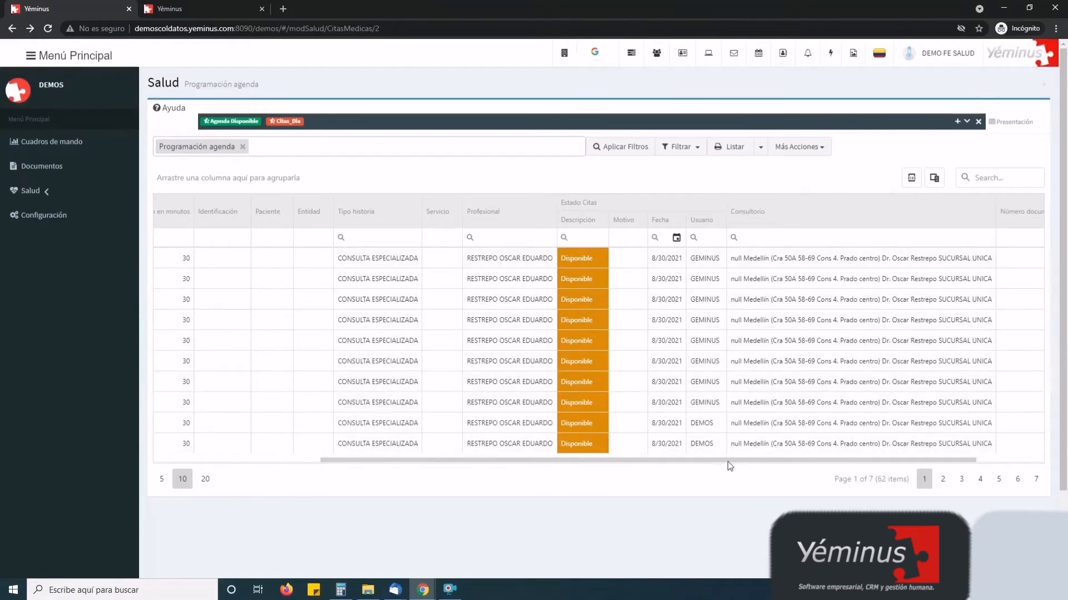
drag(729, 462, 491, 462)
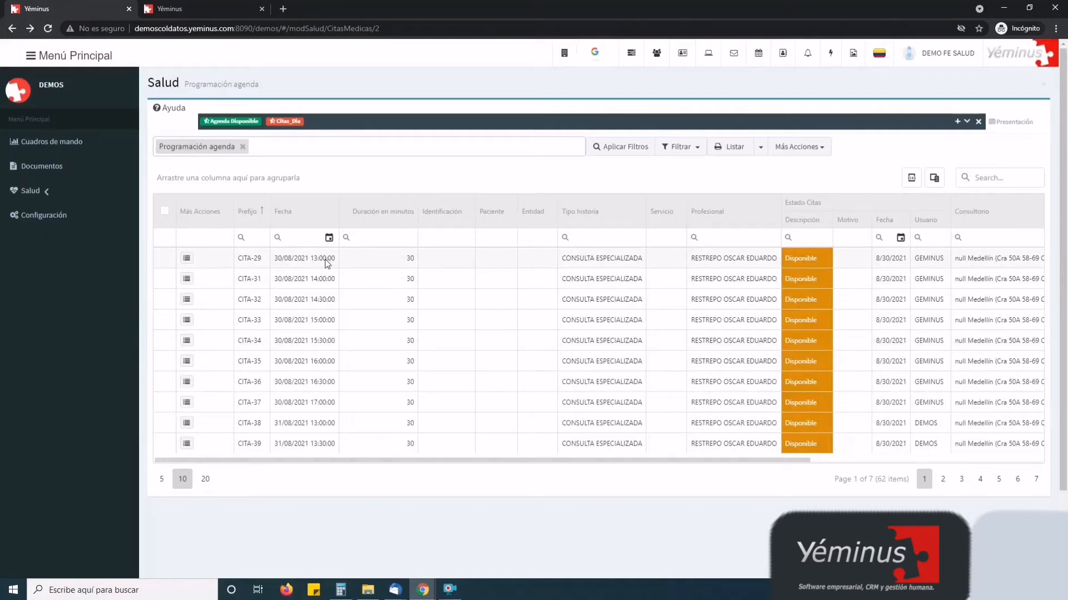
click(188, 259)
Assign a patient to slot CITA-29 by identification number and open that patient's record
click(215, 200)
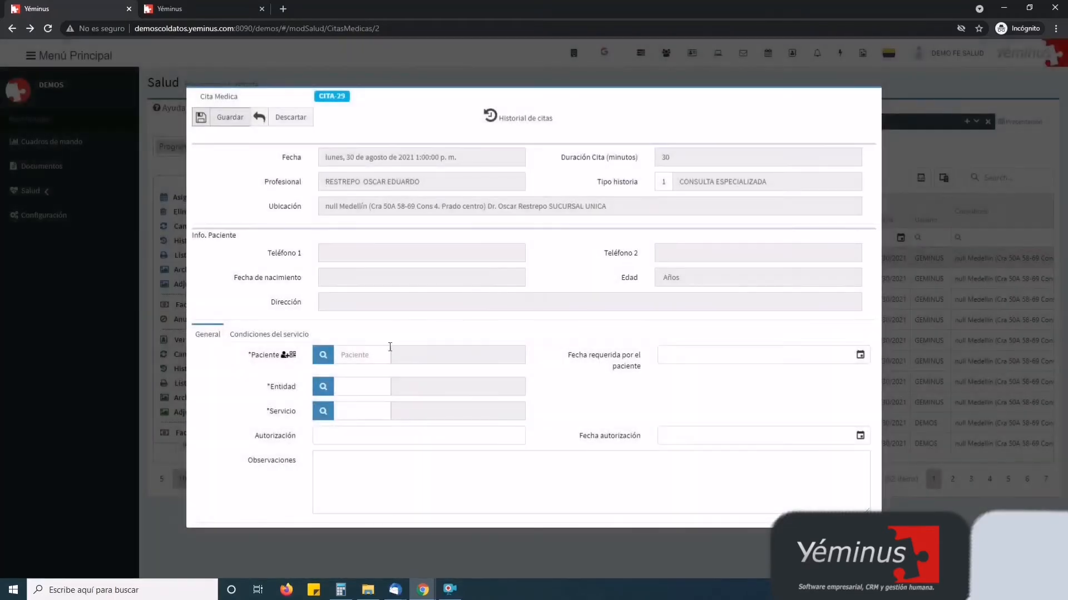
click(362, 354)
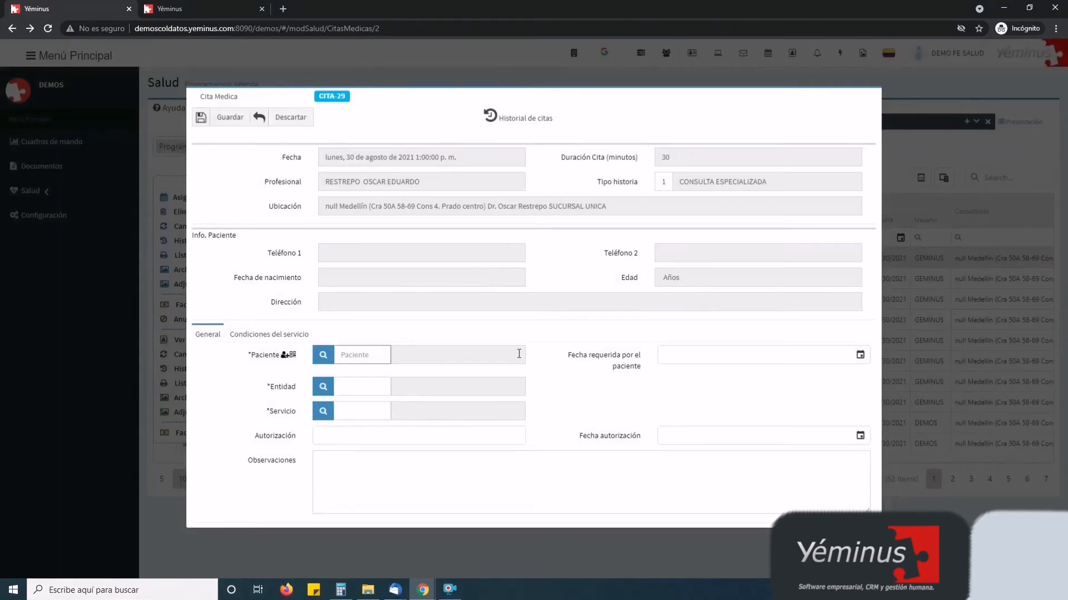
key(Return)
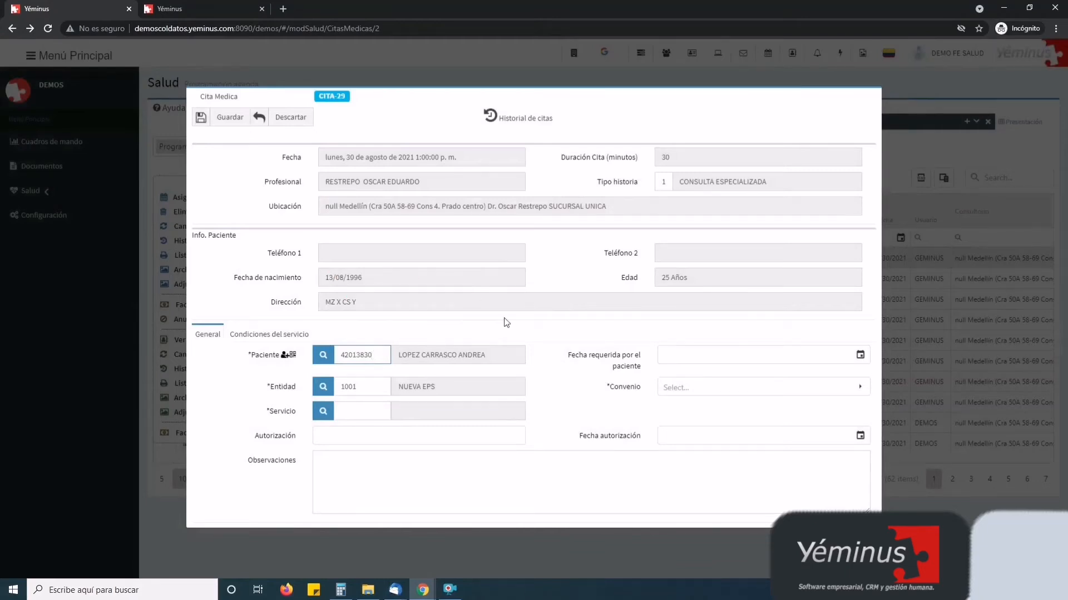
click(286, 356)
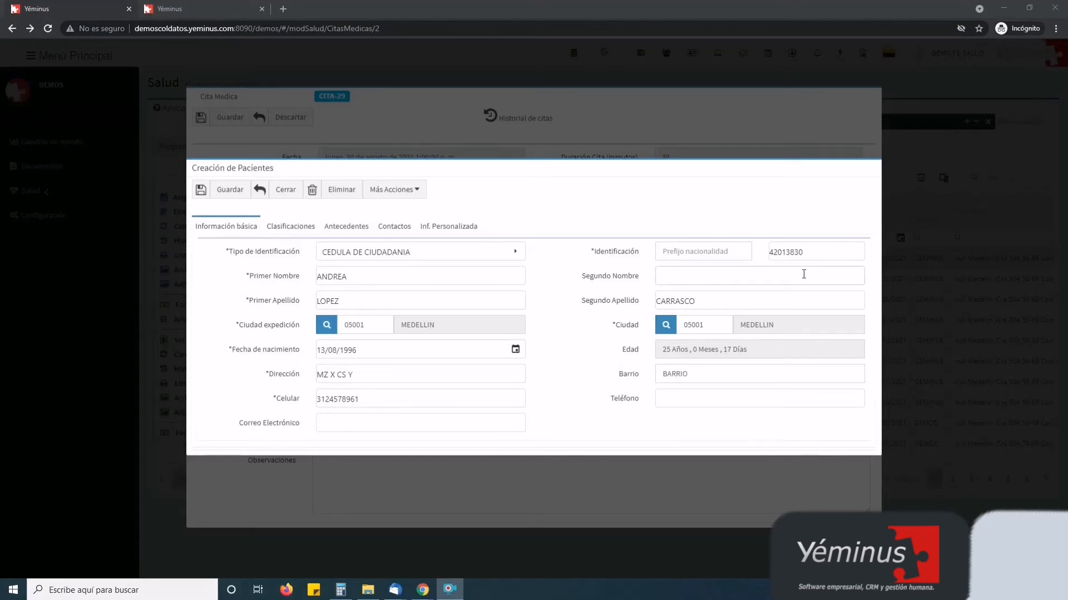
Close the patient record, change the patient ID, and set identification type CEDULA DE CIUDADANIA
click(285, 189)
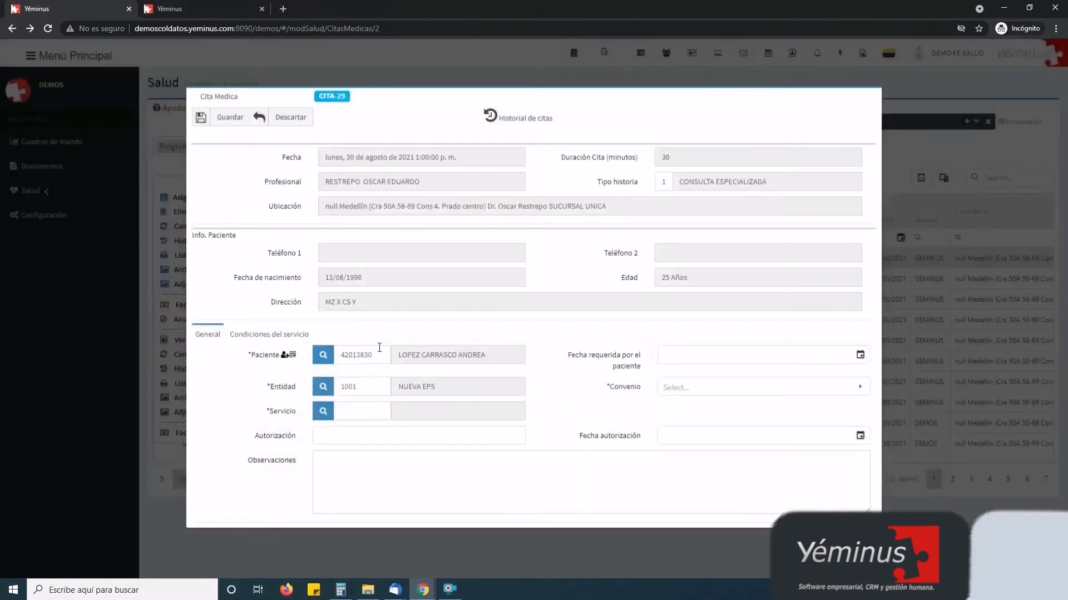
text(1)
key(Return)
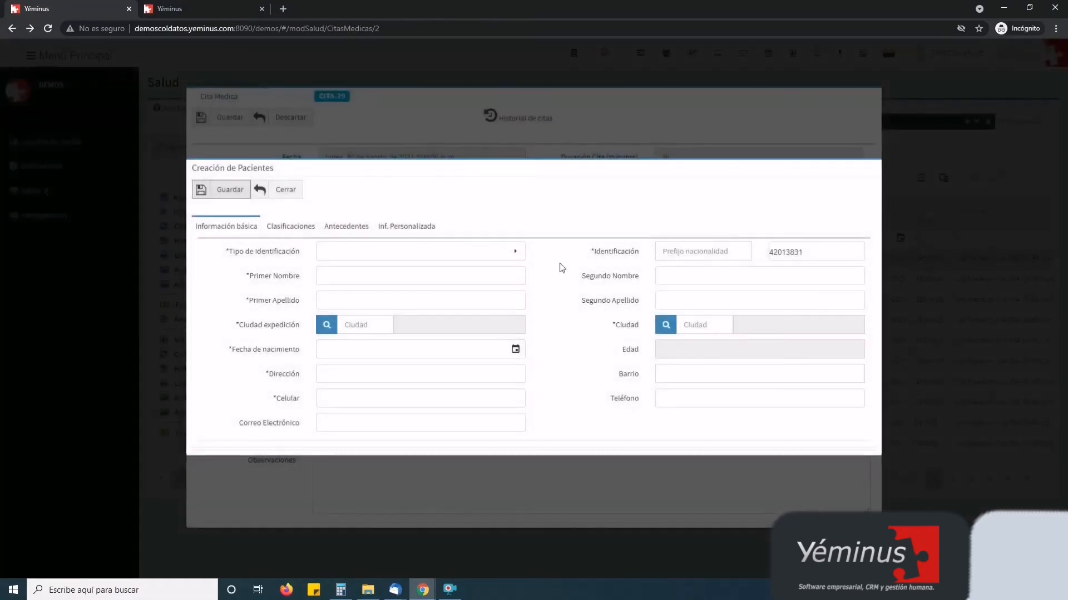
click(436, 253)
click(371, 342)
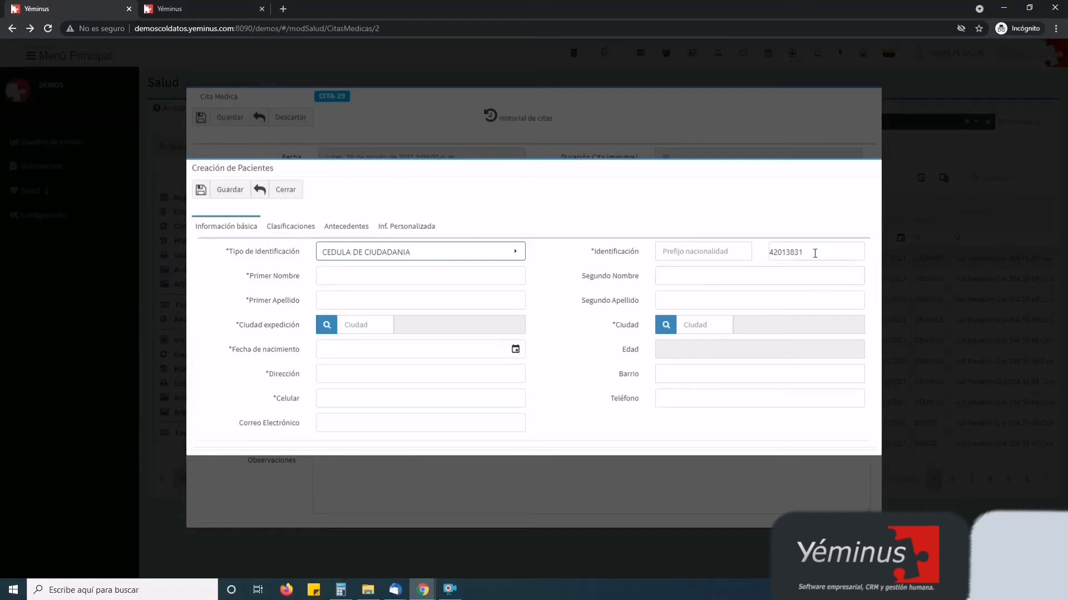
Attempt to save the new patient; required fields are empty, so close the form unsaved
drag(815, 253, 743, 255)
click(585, 213)
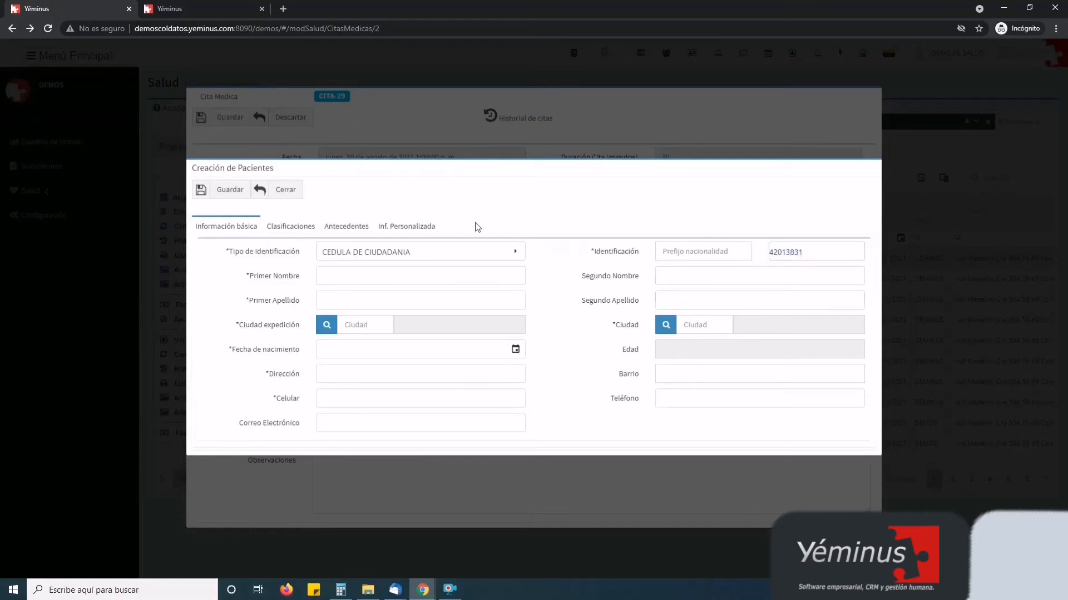
click(231, 193)
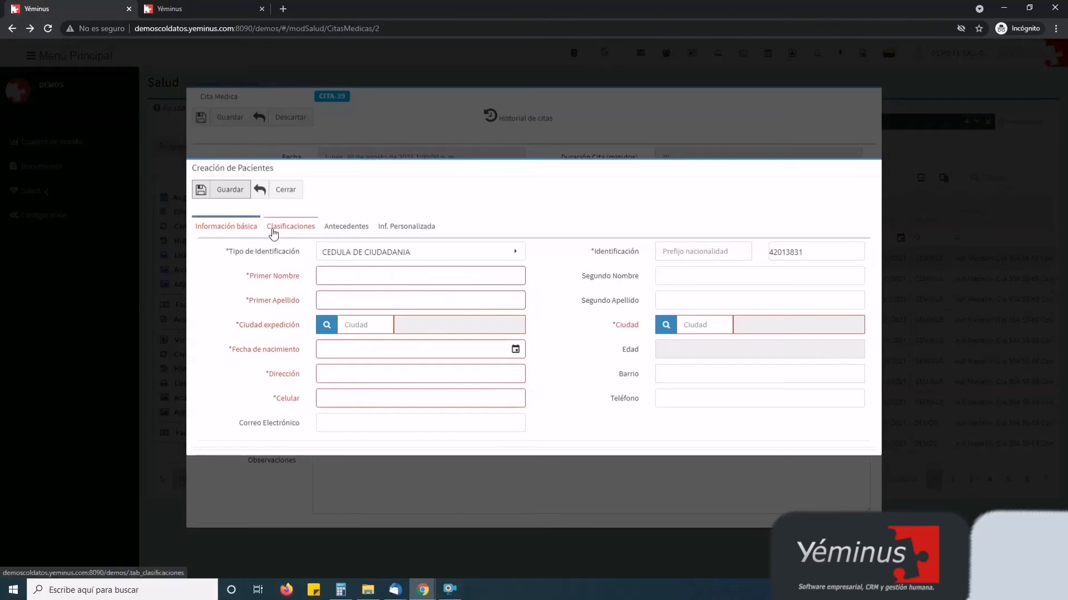
click(284, 190)
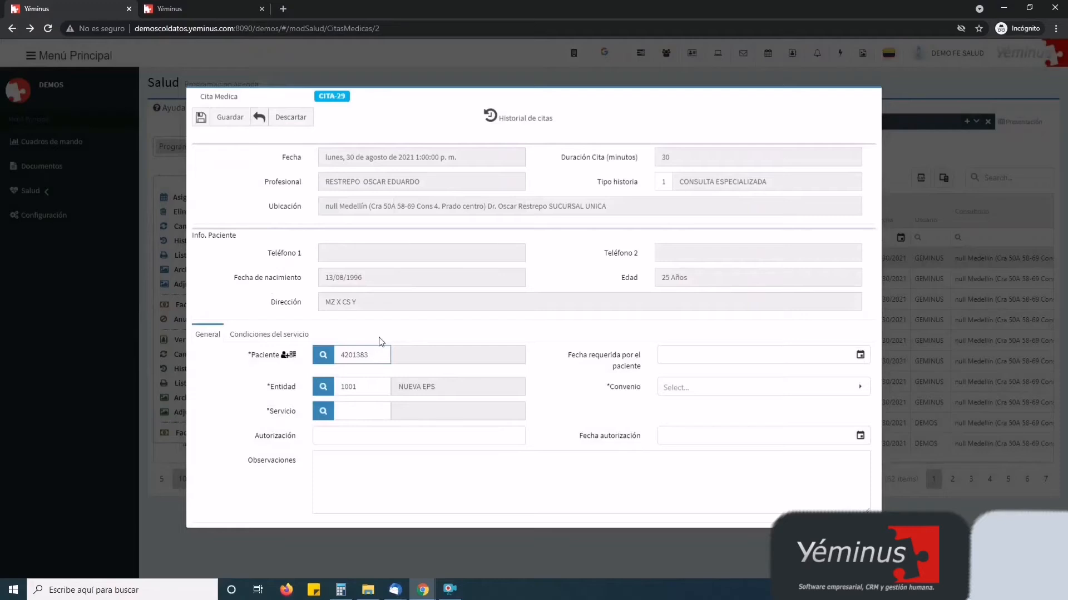
Correct the patient ID to reload the patient, then change the birth year to 1995 to test Edad
text(2)
key(Tab)
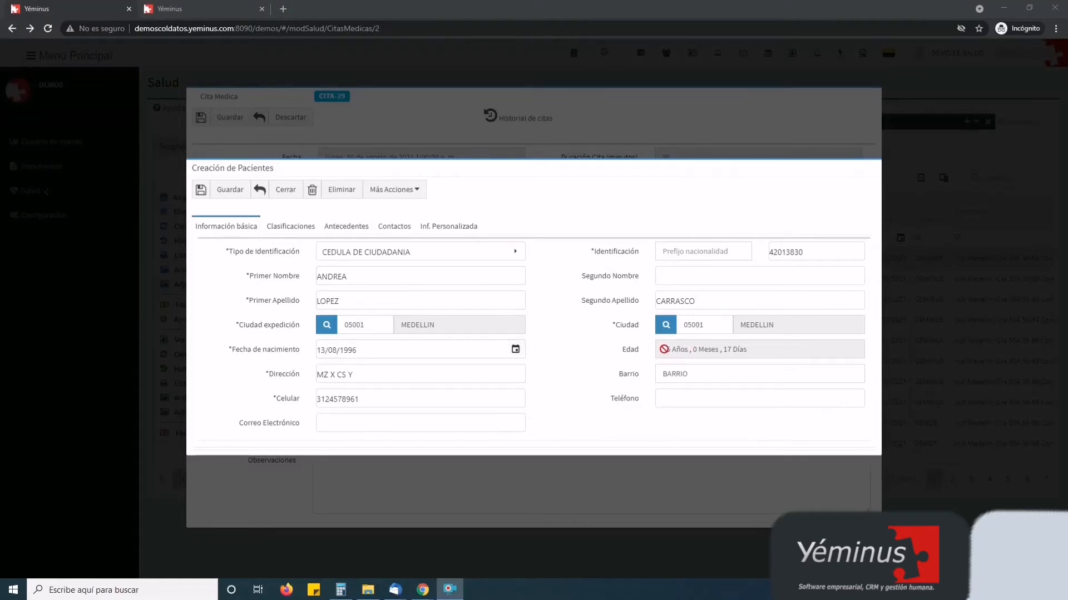
drag(664, 350, 745, 352)
click(400, 351)
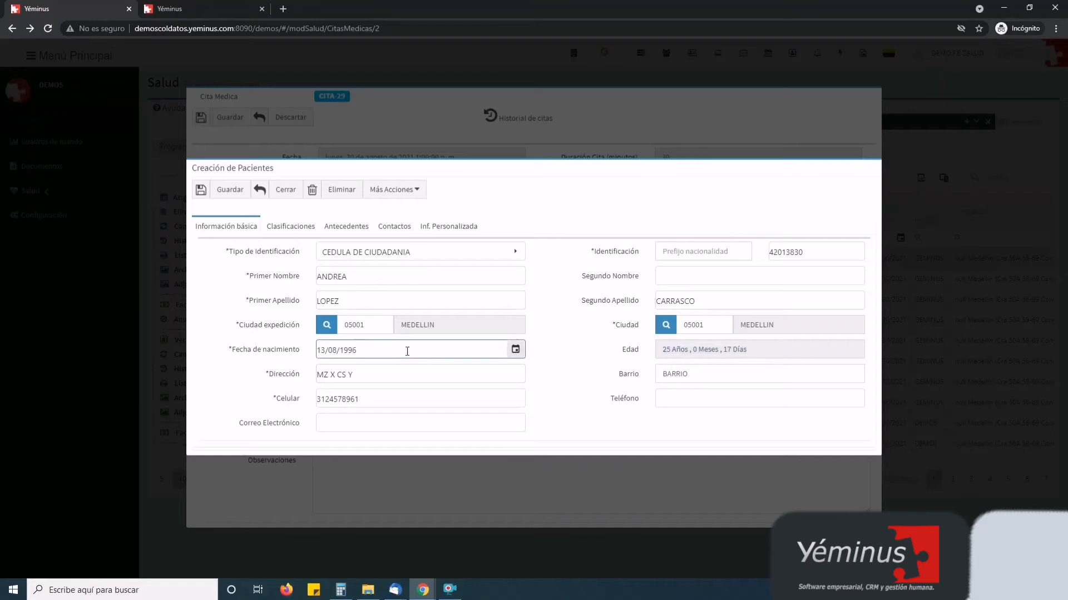
key(BackSpace)
text(5)
key(Tab)
Restore the birth date to 13/08/1996 so the age returns to 25
click(381, 353)
key(BackSpace)
text(2)
drag(675, 352, 662, 351)
click(377, 349)
key(BackSpace)
text(6)
drag(678, 348, 661, 348)
click(556, 336)
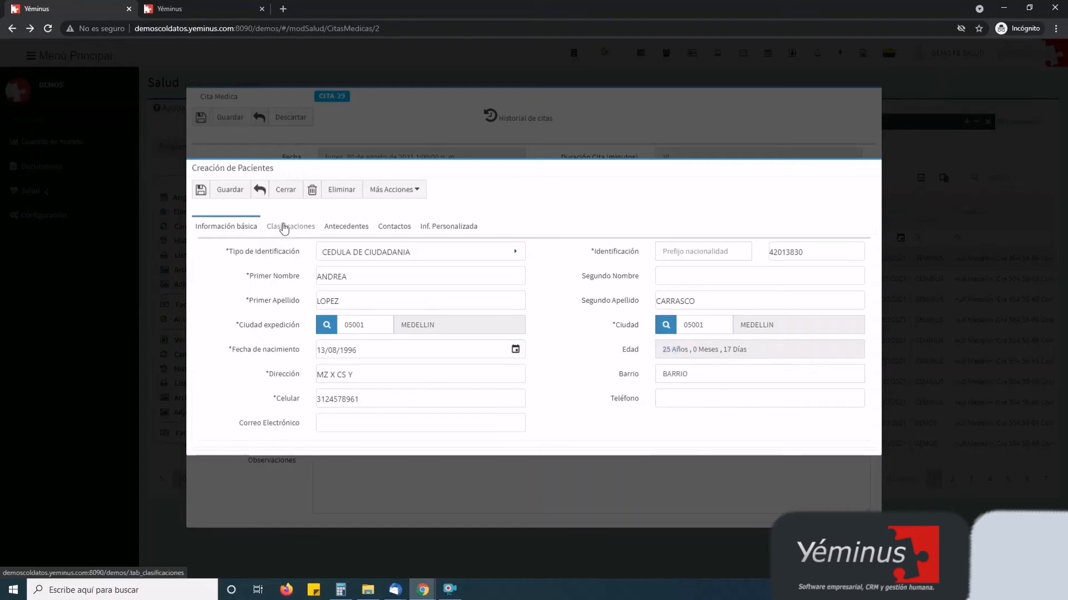
Set the patient's Categoría classifications (RANGO A, Femenino, URBANO), save the record, and return to CITA-29
click(284, 227)
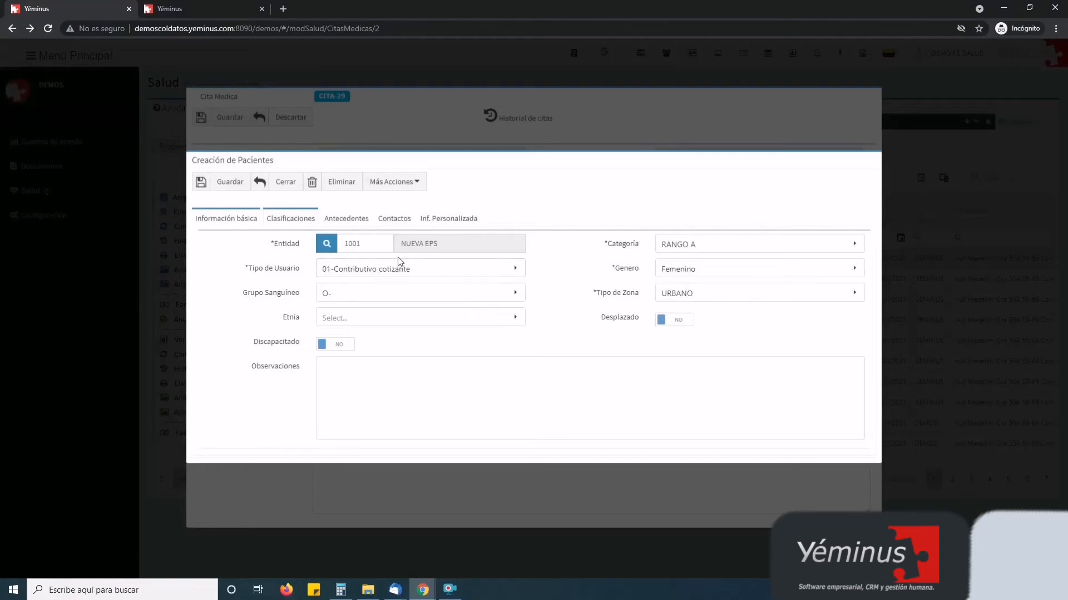
click(375, 241)
click(698, 243)
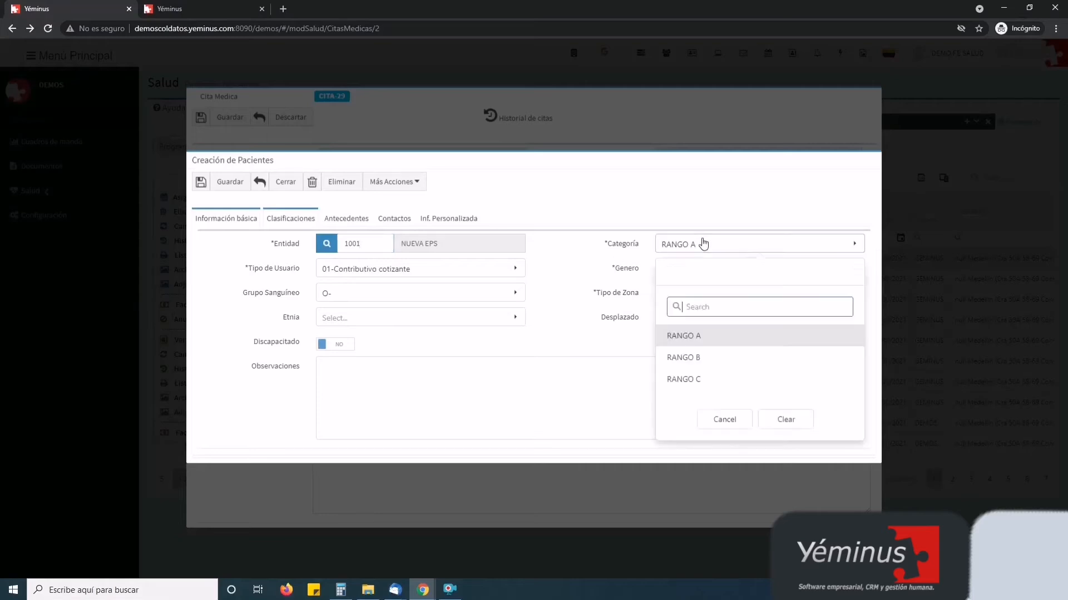
click(589, 212)
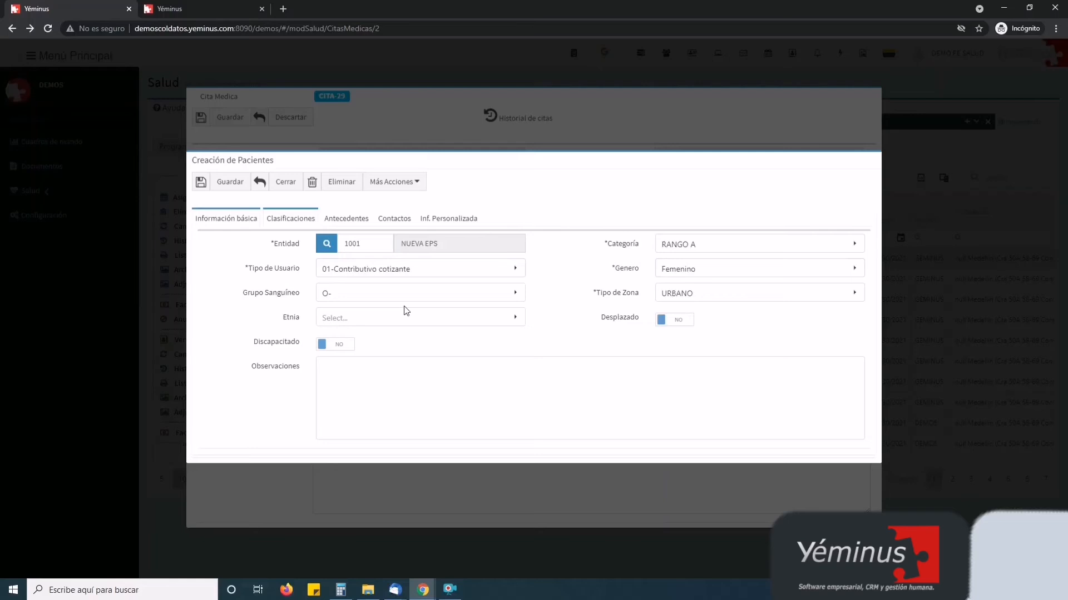
click(227, 183)
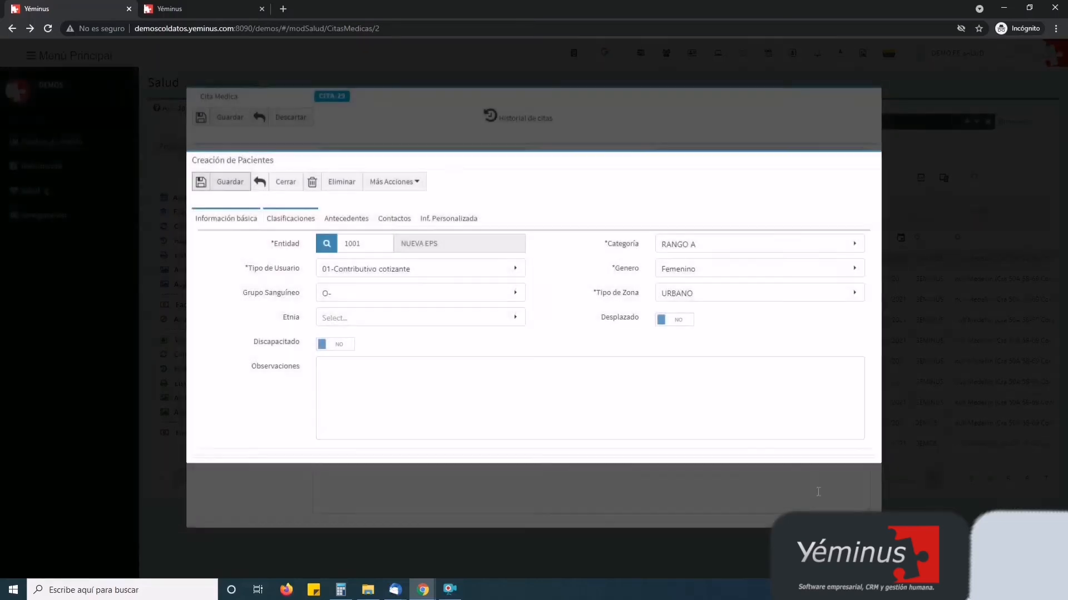
click(285, 181)
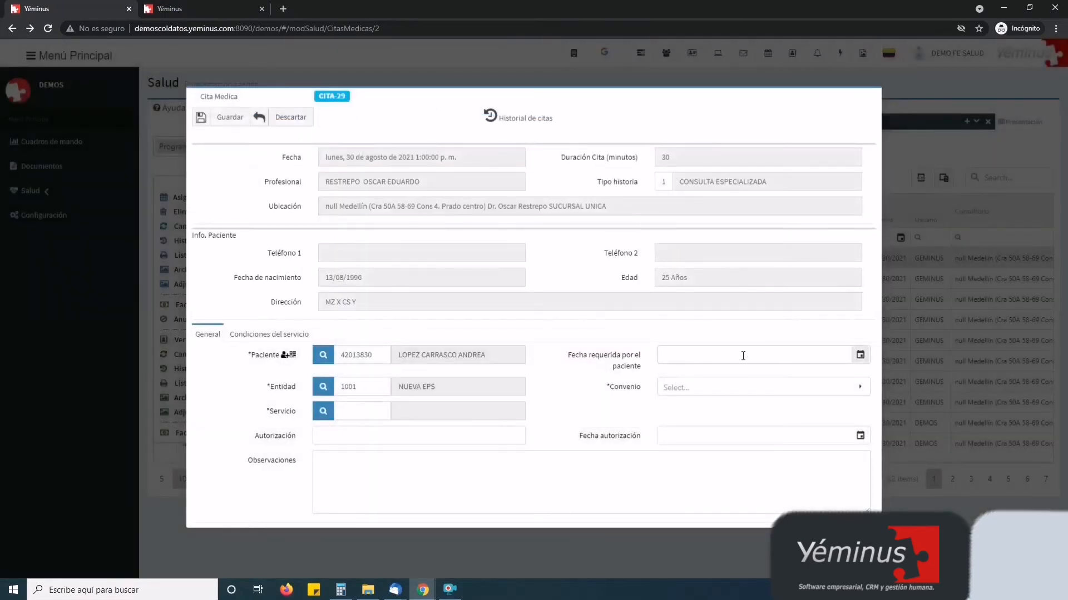
Set the requested date to 30/08/2021 and search entities for 'equidad' without changing the entity
click(859, 356)
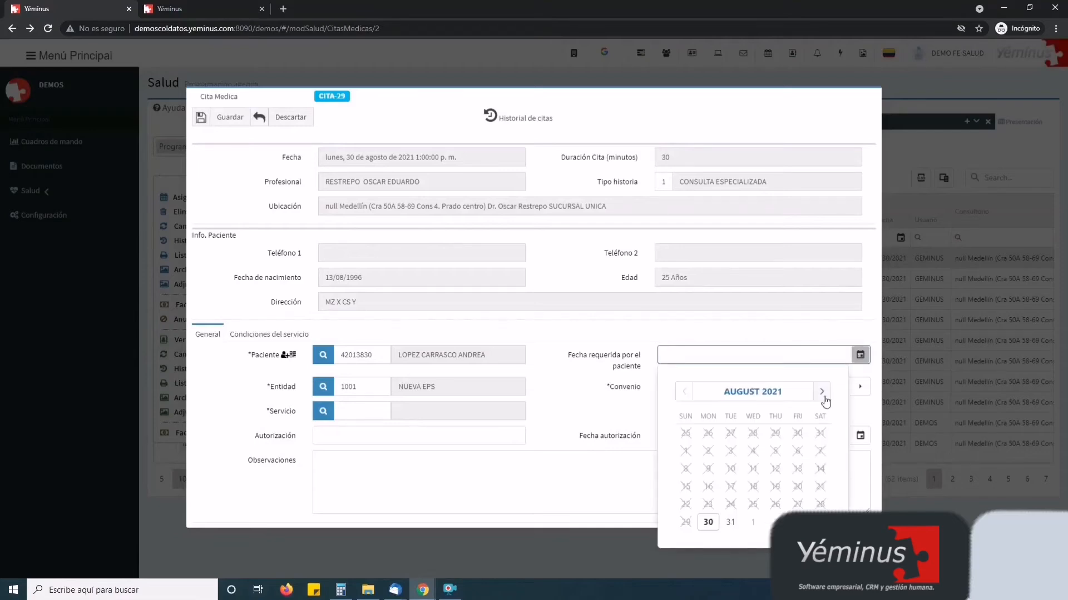
click(708, 523)
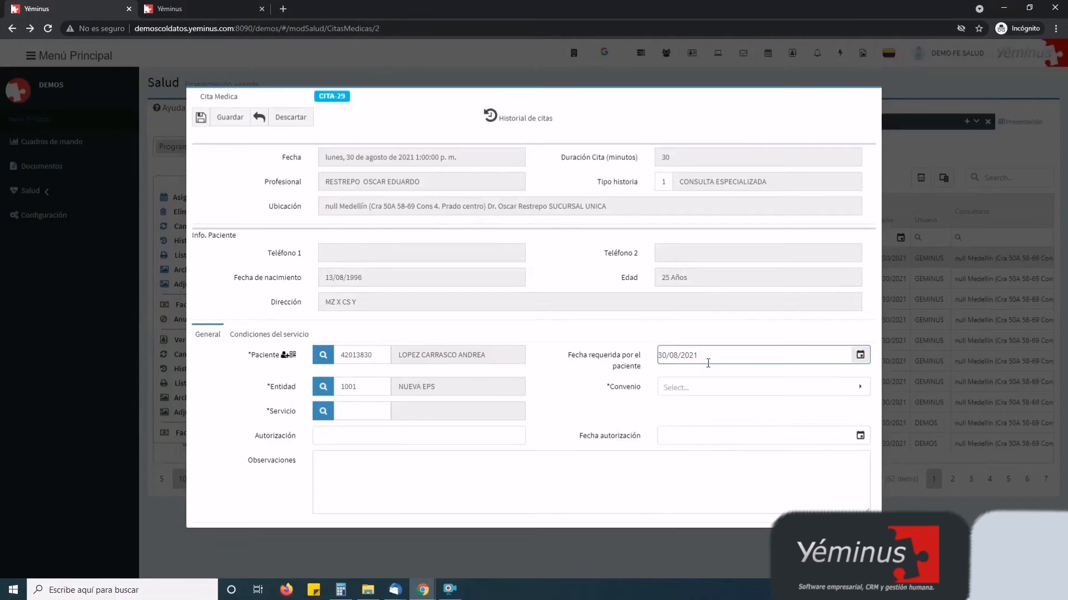
click(375, 387)
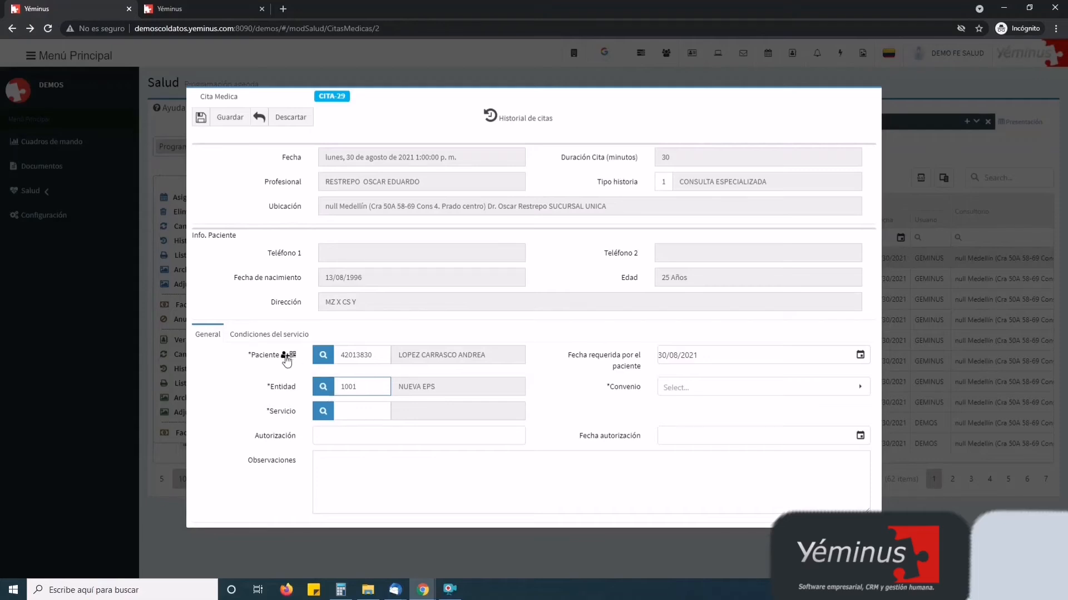
click(327, 389)
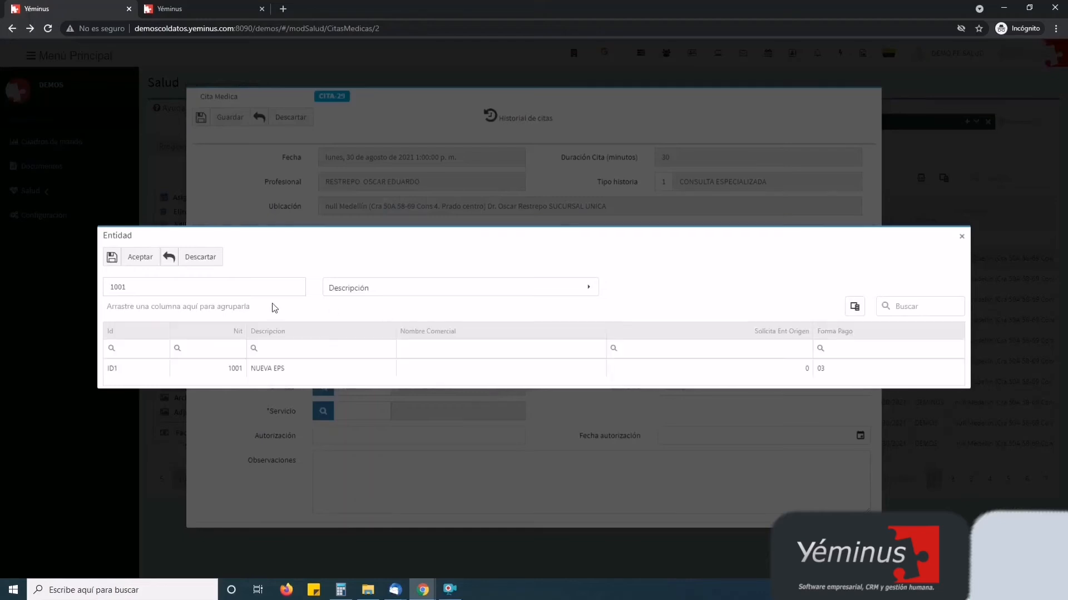
click(233, 291)
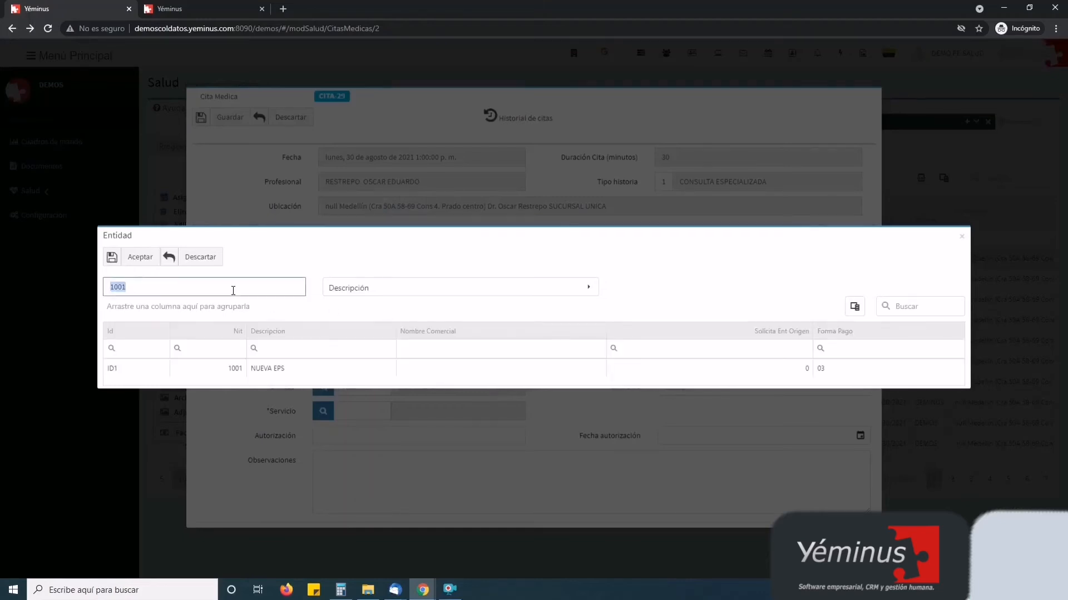
text(equidad)
key(Return)
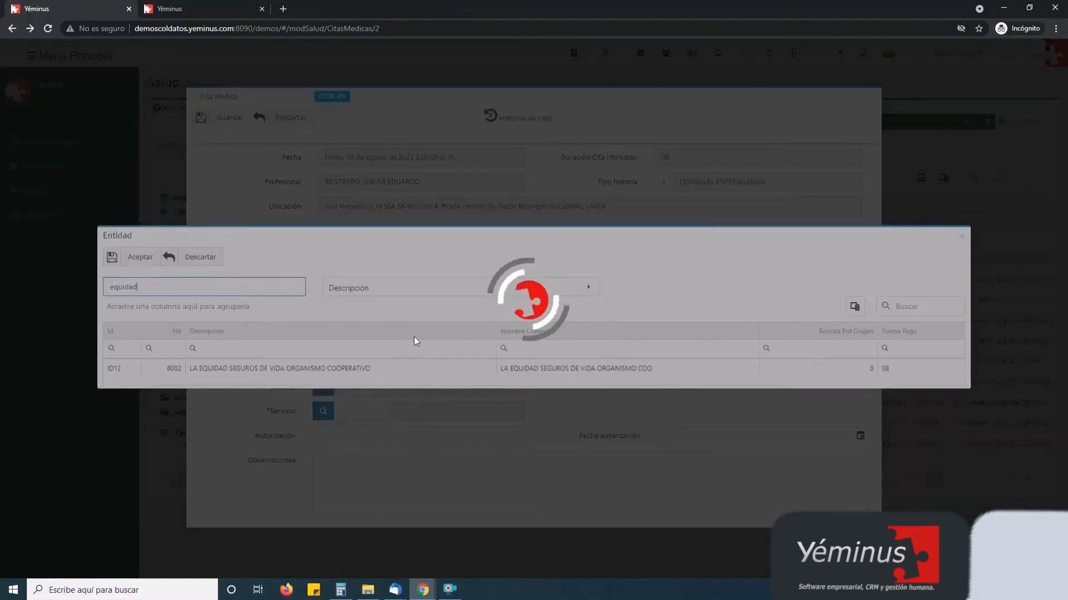
click(207, 268)
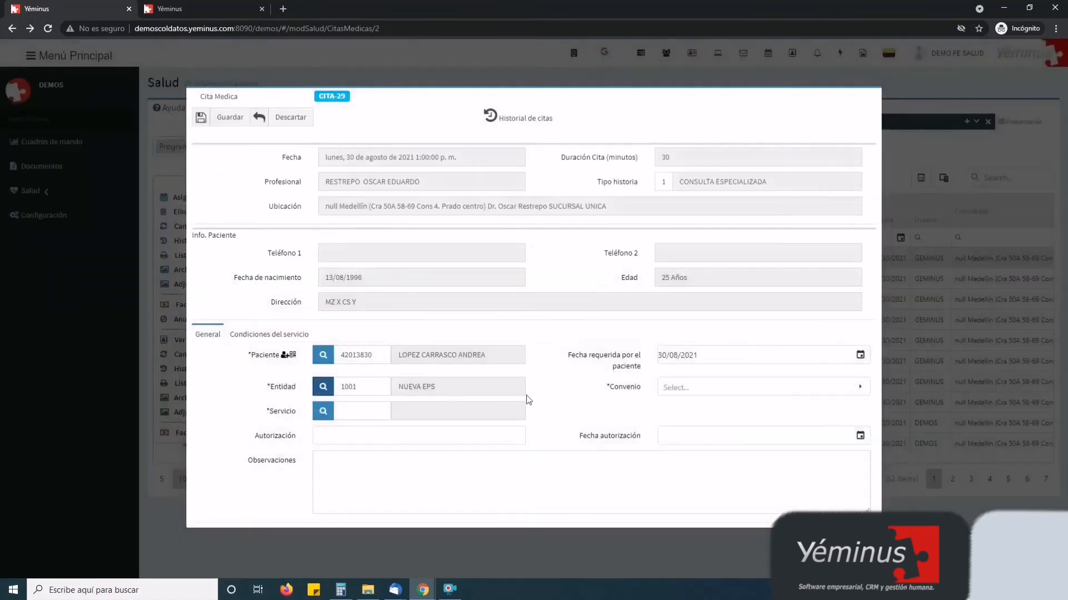
Set the agreement to NUEVA EPS and enter service code 890262
click(674, 389)
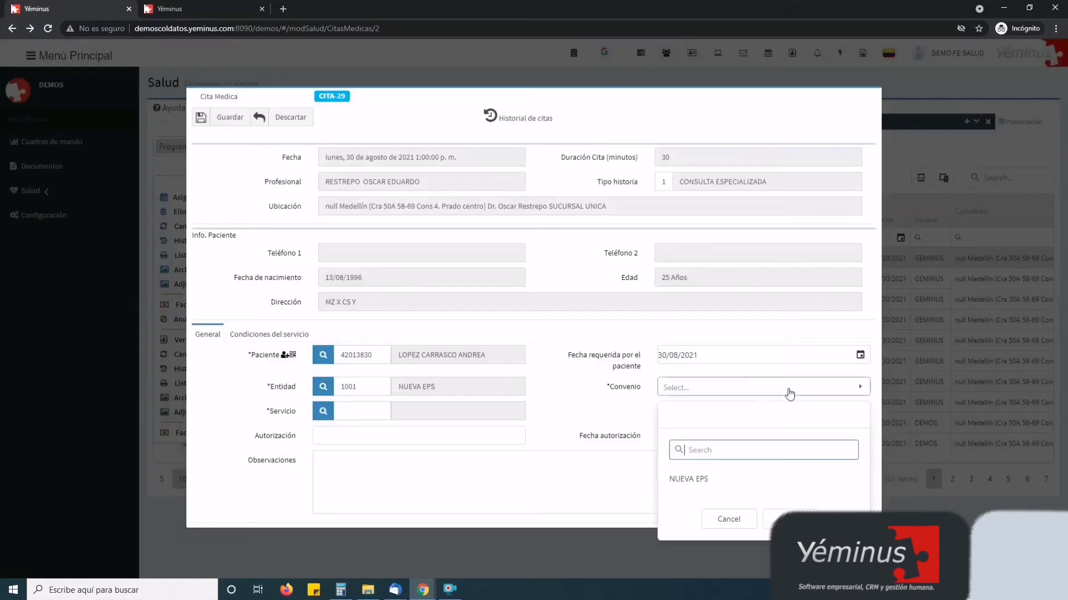
click(714, 482)
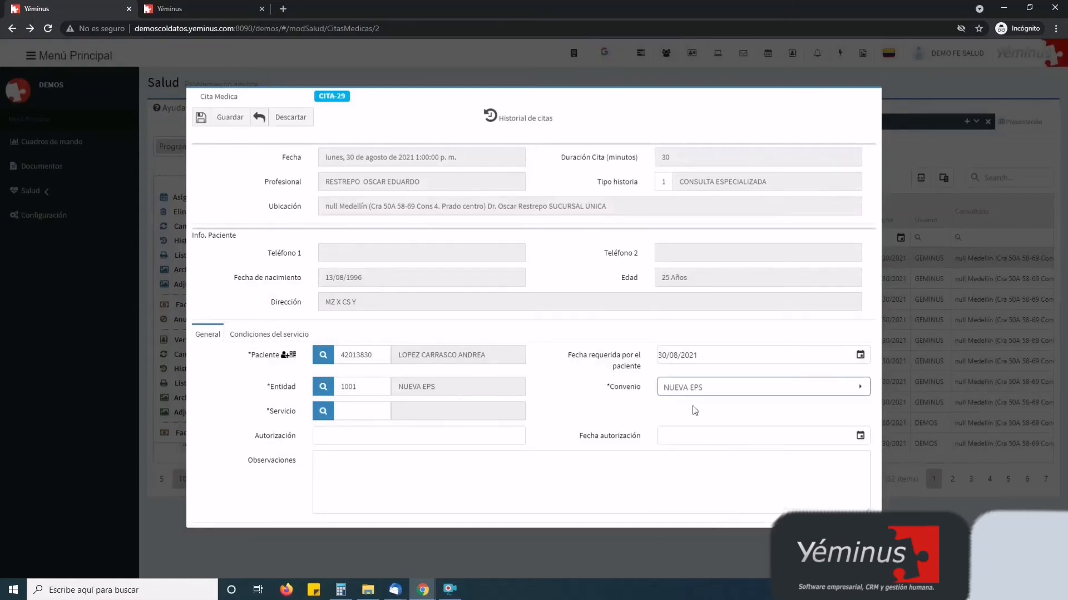
click(356, 411)
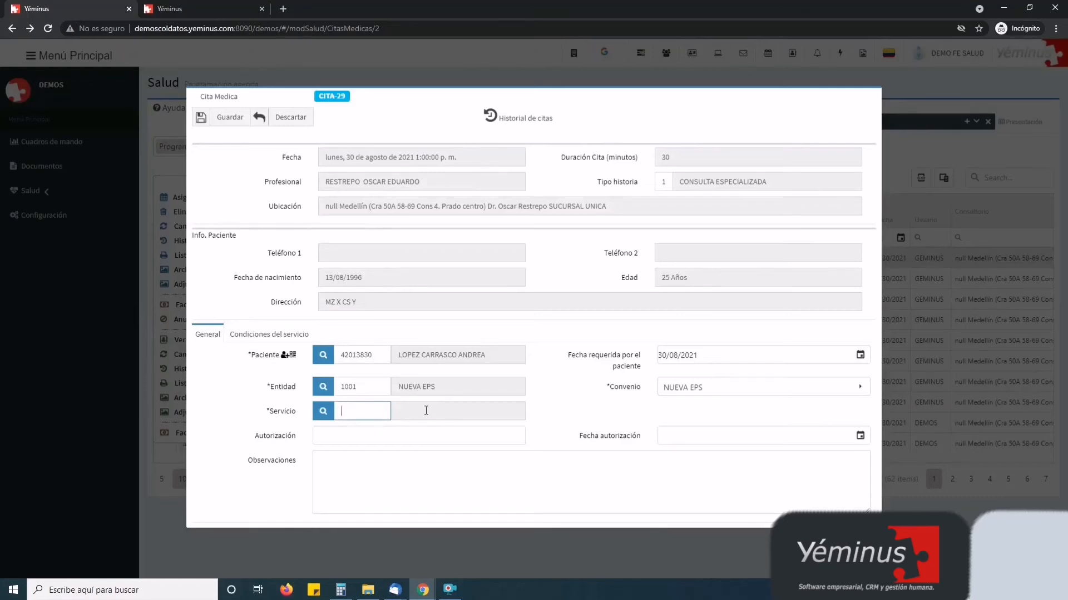
text(890262)
key(Return)
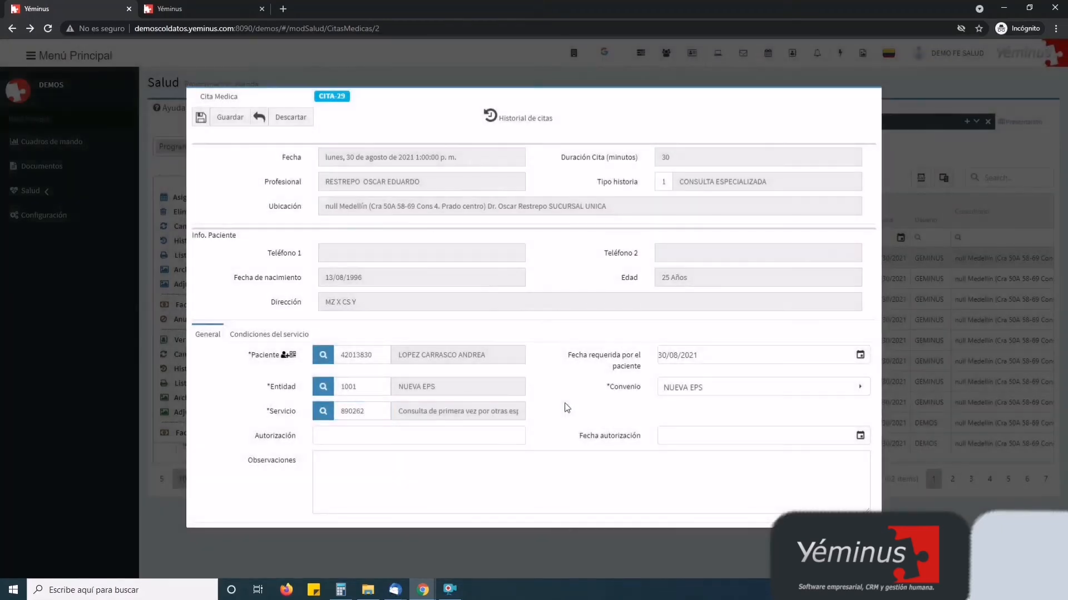
click(385, 412)
drag(380, 411, 339, 412)
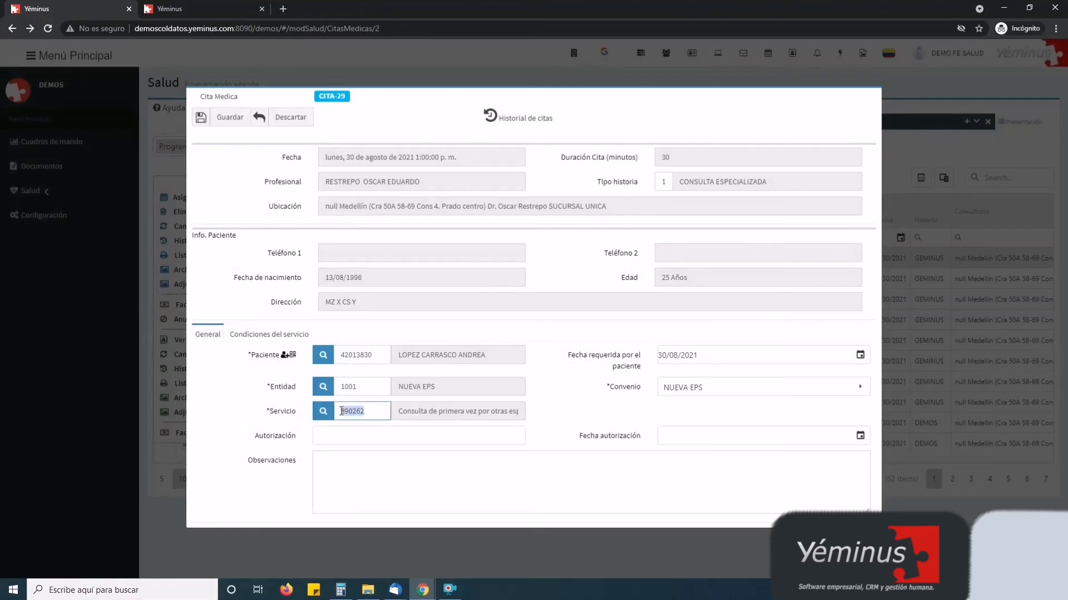
click(376, 413)
click(325, 415)
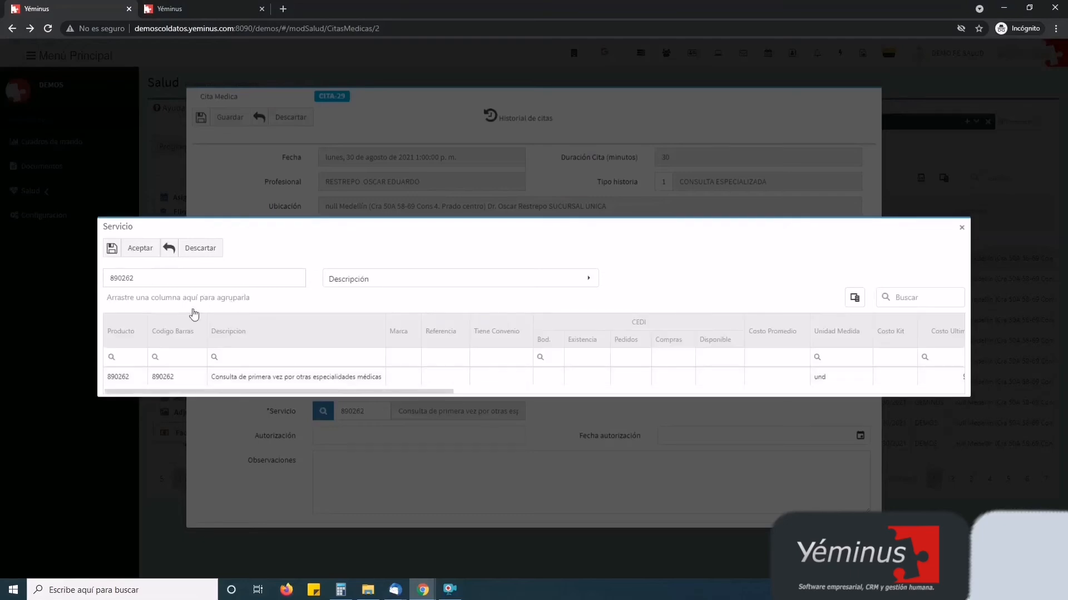
Search services for 'consulta' and pick 890262, the first-time specialist consultation
double_click(141, 273)
text(consulta)
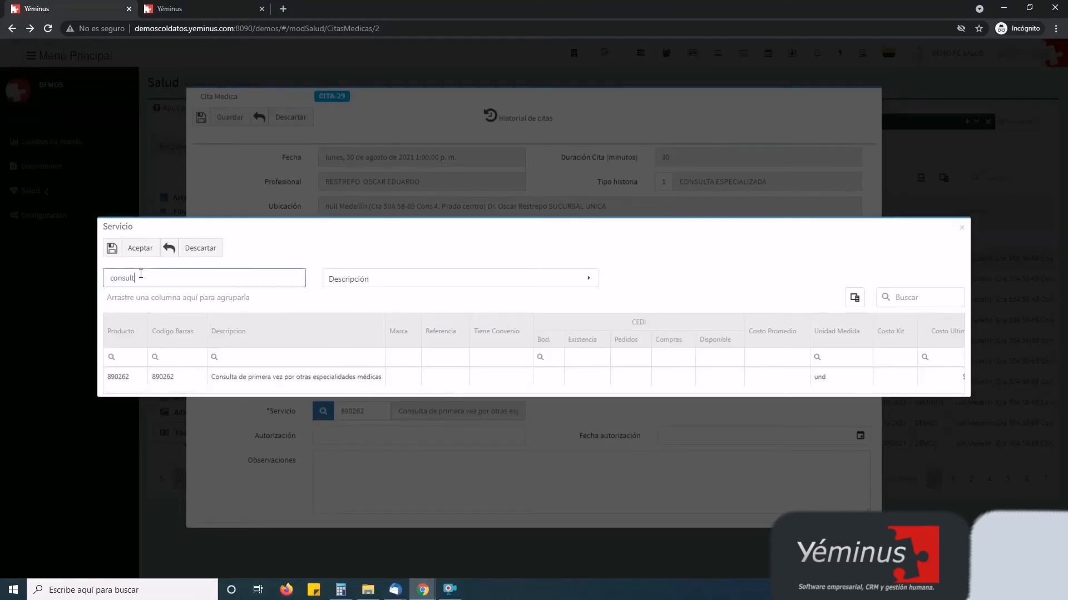
key(Return)
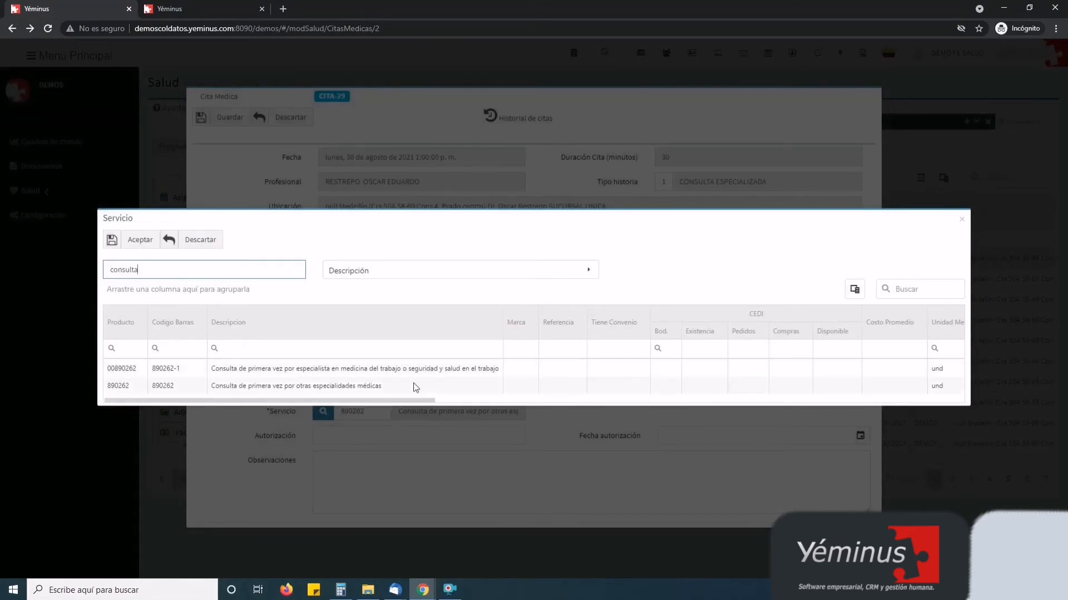
double_click(484, 386)
Enter the authorization number, set authorization date 30/08/2021, and save the appointment
click(361, 434)
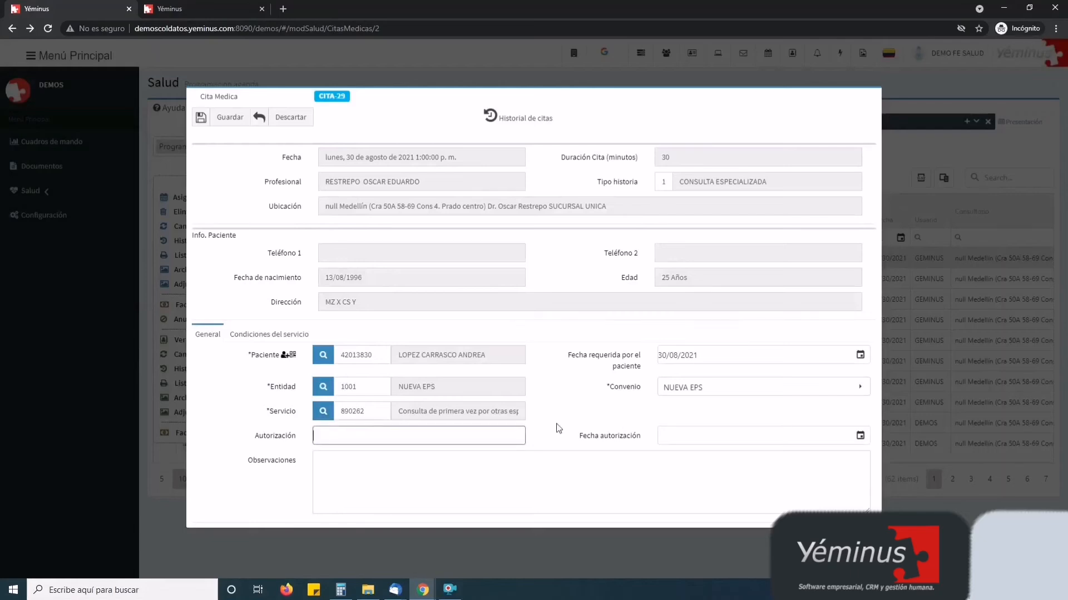
text(12345)
click(860, 437)
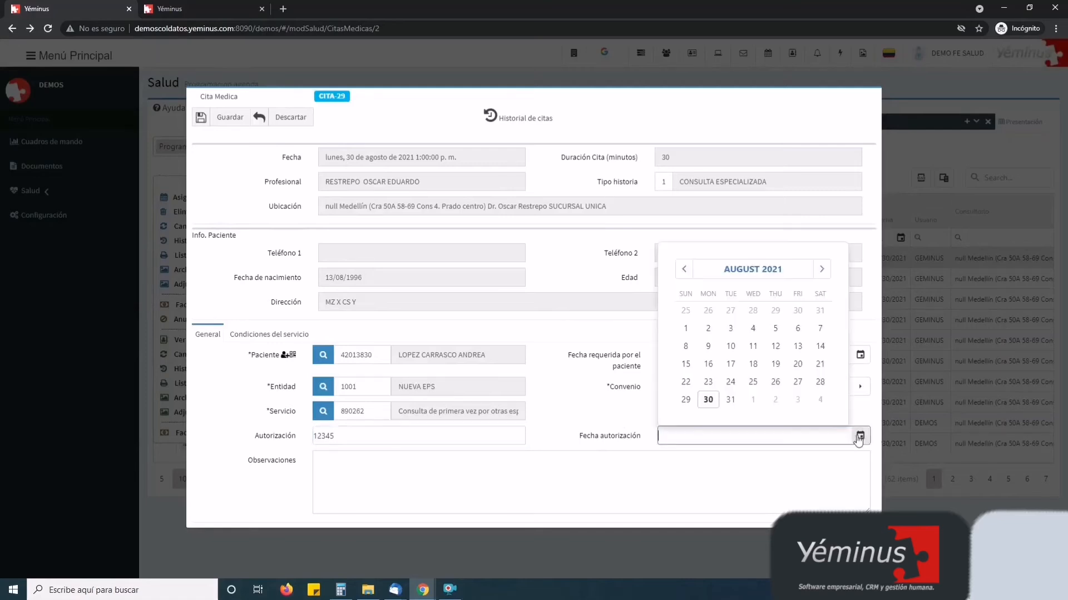
click(707, 400)
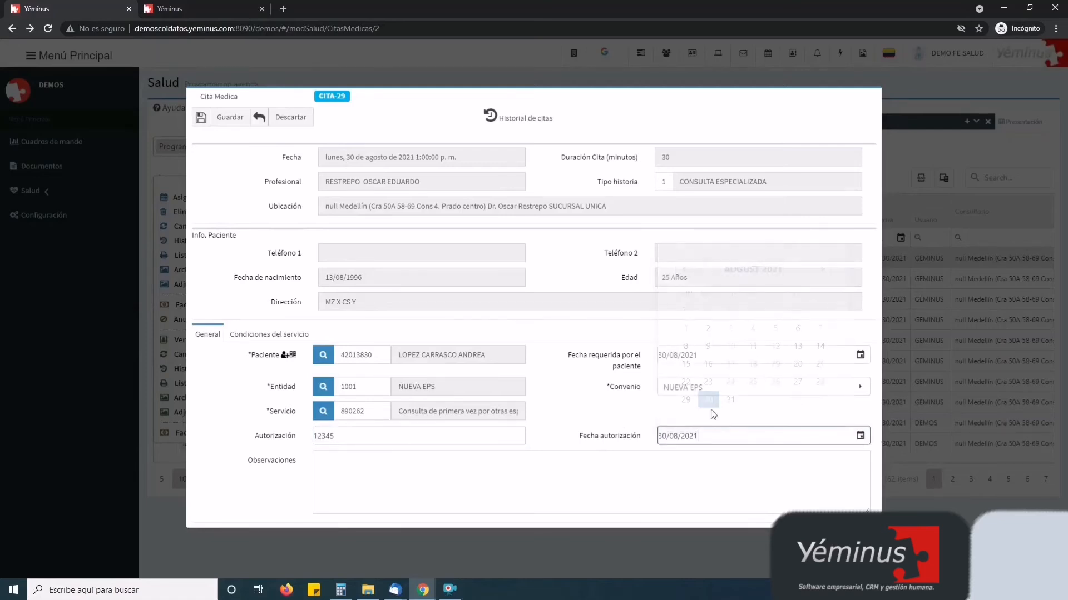
click(519, 475)
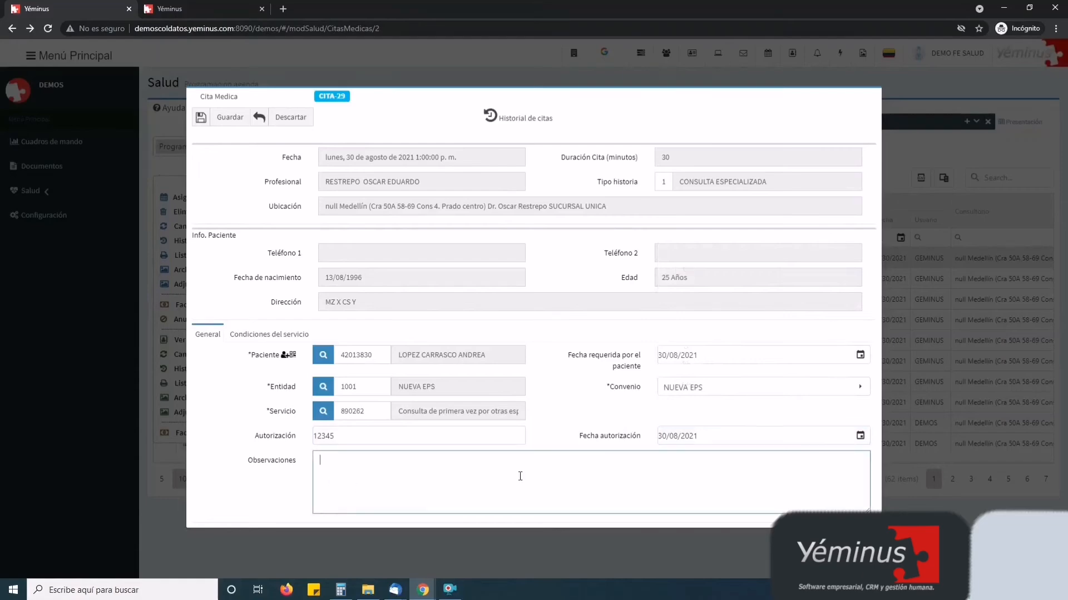
click(229, 116)
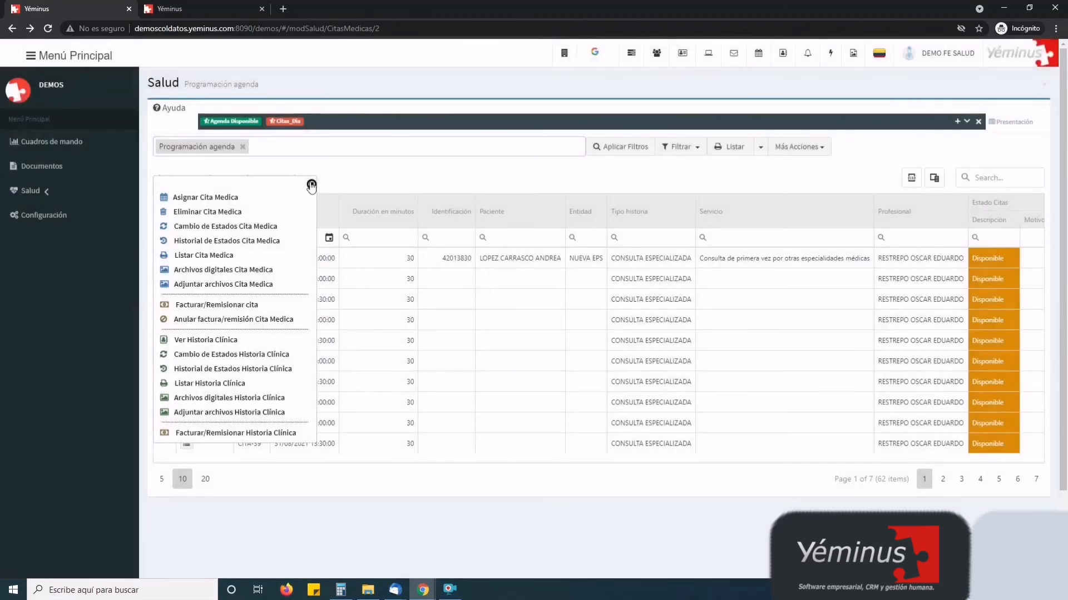
Discard a trial patient filter on the agenda, then apply the Citas_Dia favourite filter
click(311, 185)
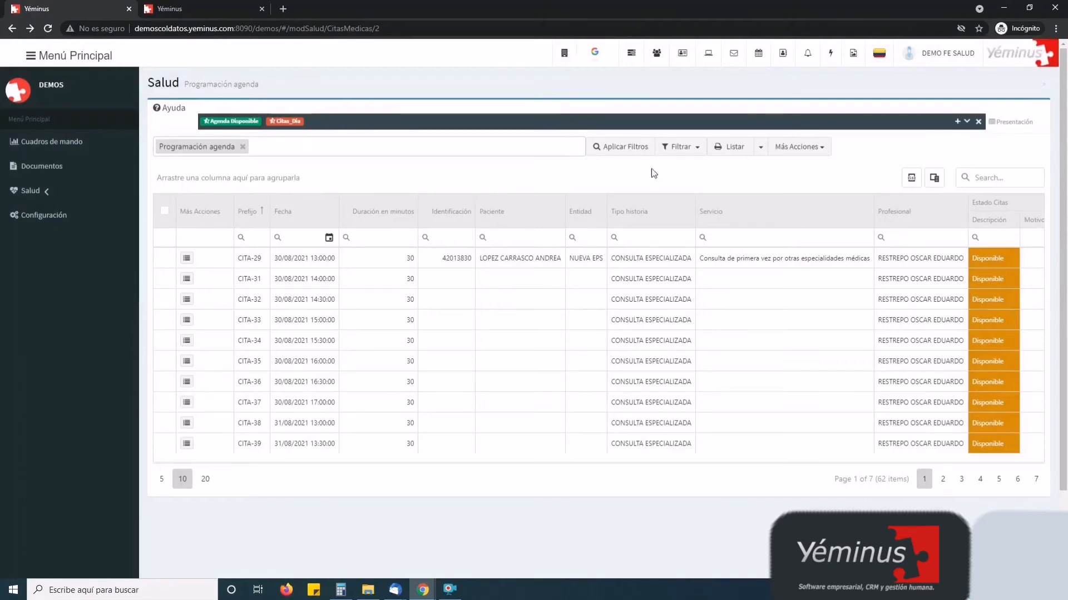
click(978, 121)
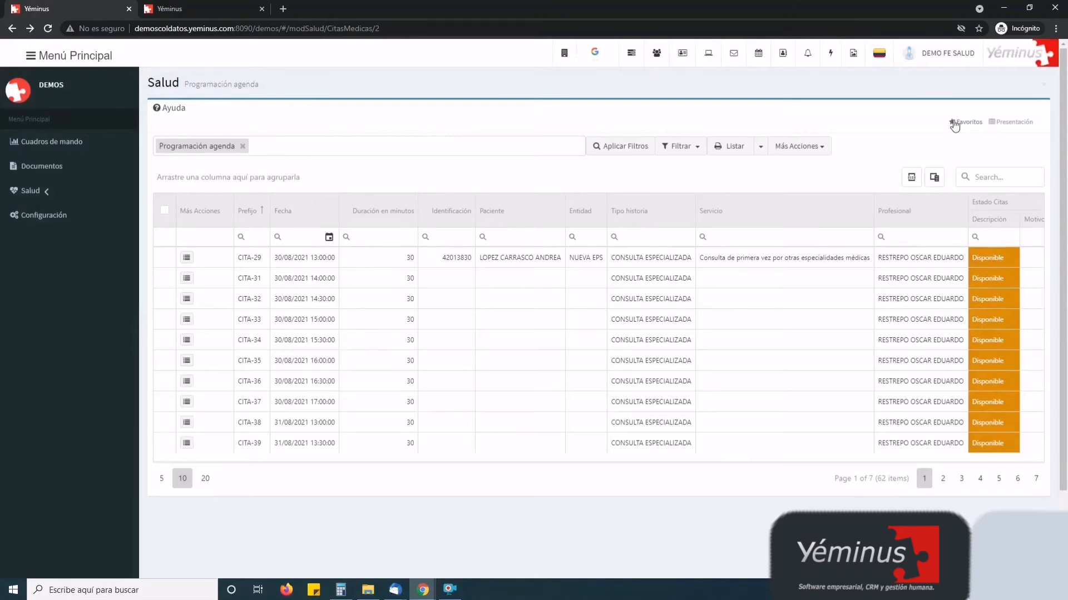
click(681, 148)
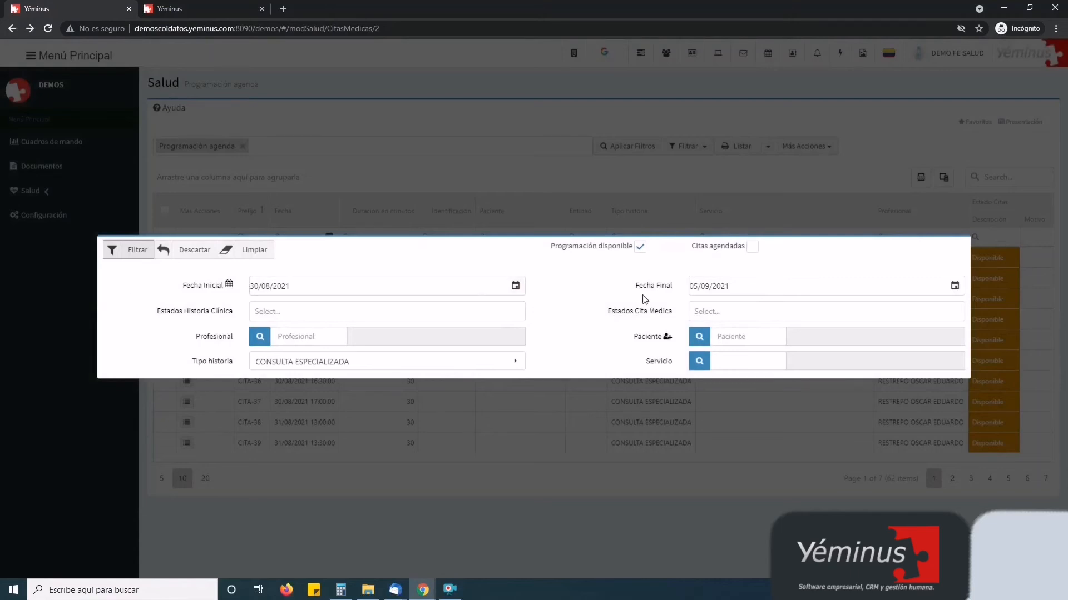
click(749, 338)
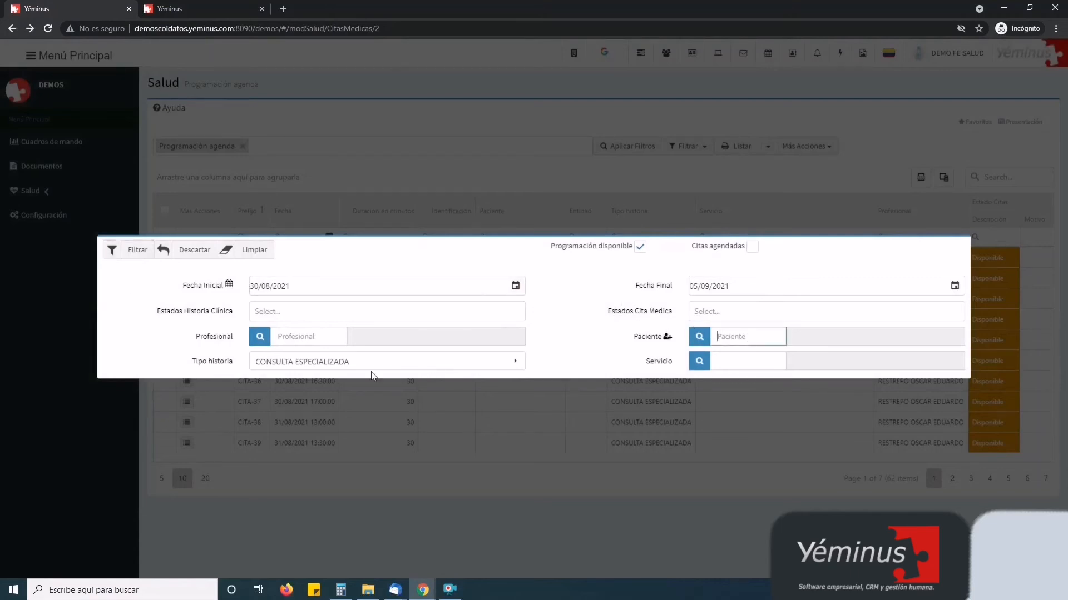
click(203, 257)
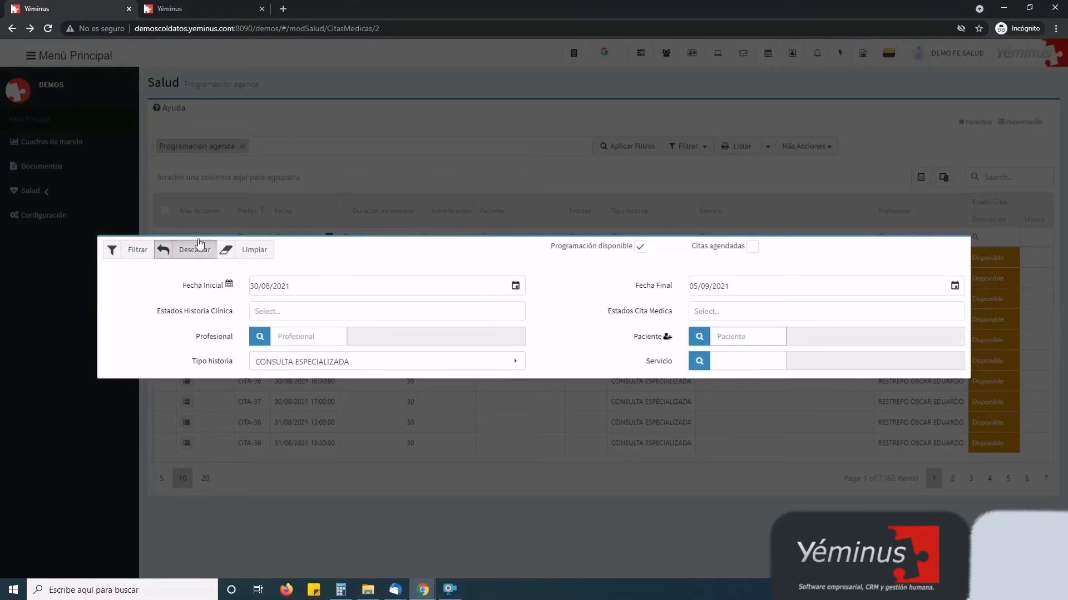
click(959, 121)
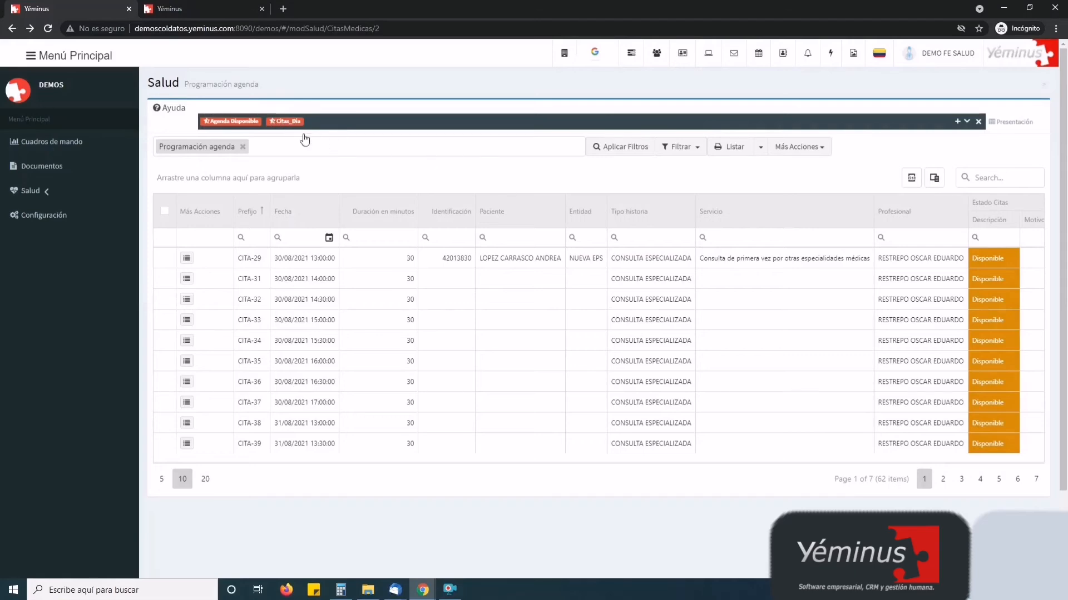
click(285, 121)
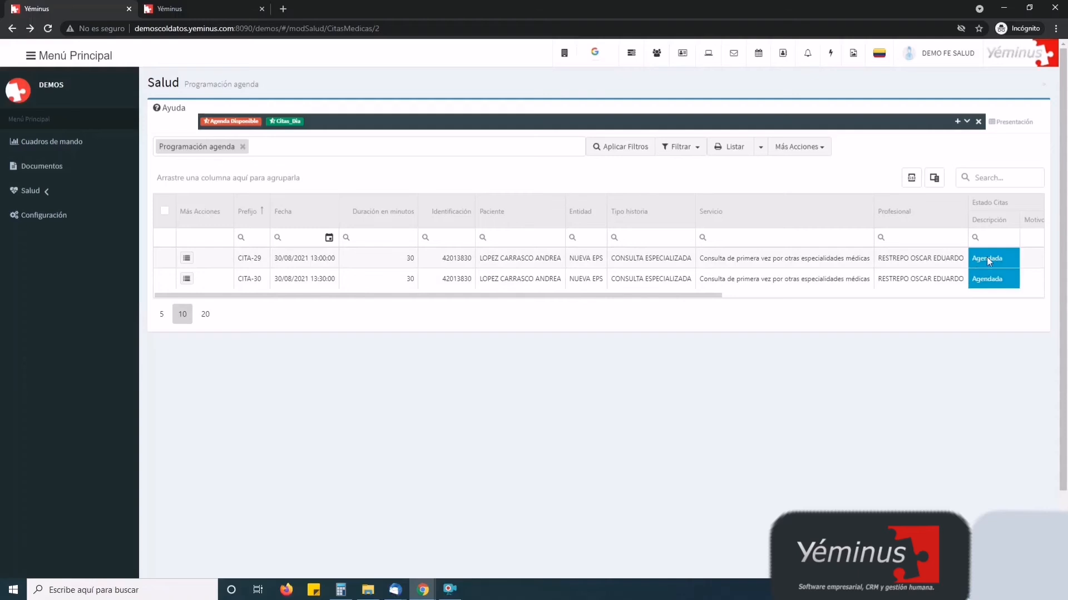
Review the appointment grid's columns, then open the Más Acciones menu for CITA-29
drag(648, 295, 834, 304)
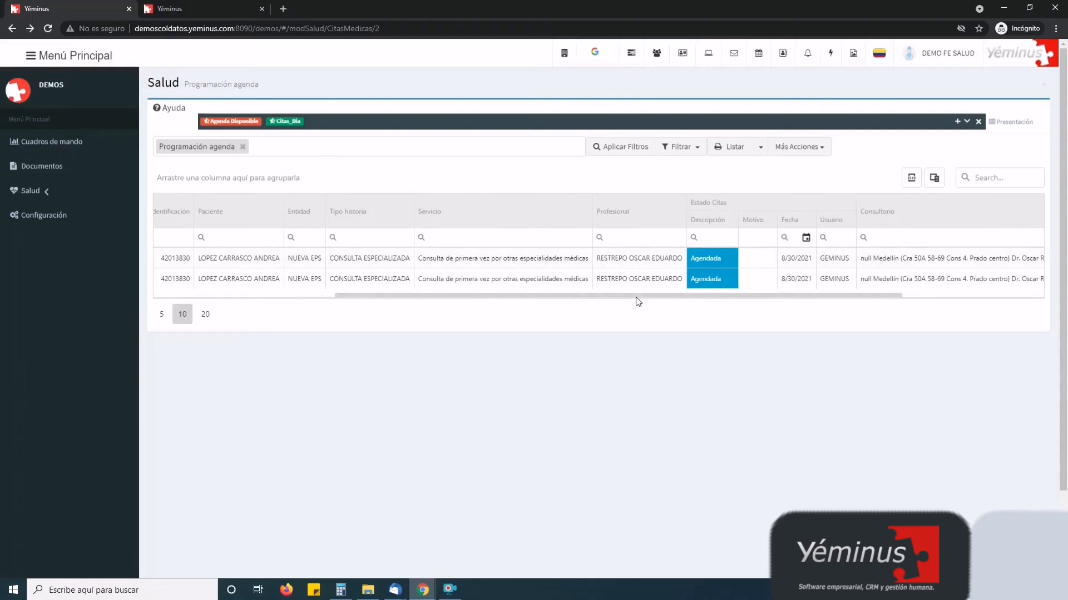
drag(631, 295, 303, 298)
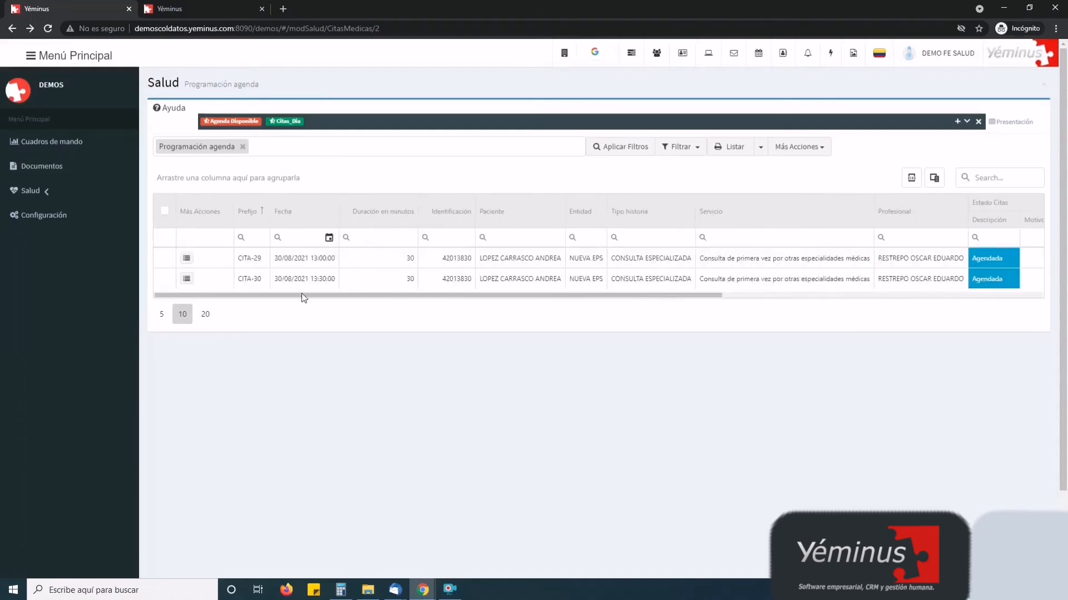
click(187, 259)
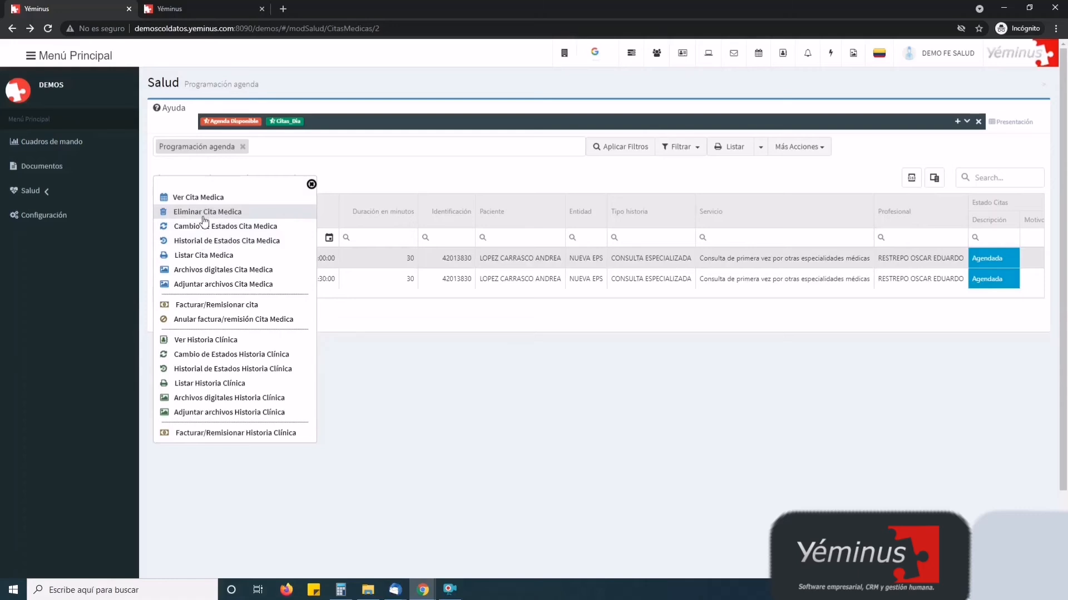
click(245, 232)
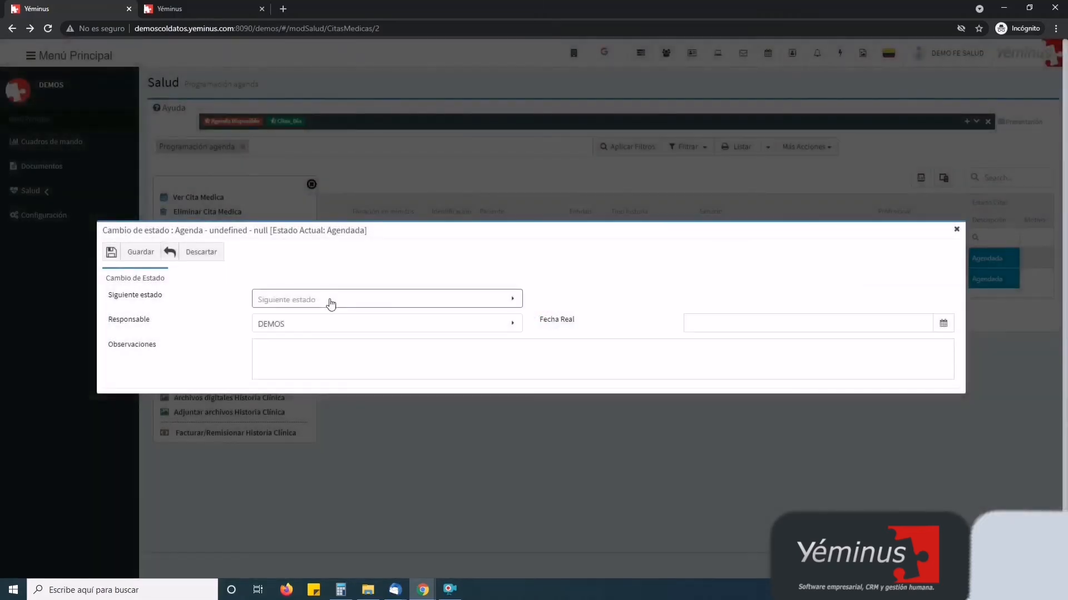
click(342, 301)
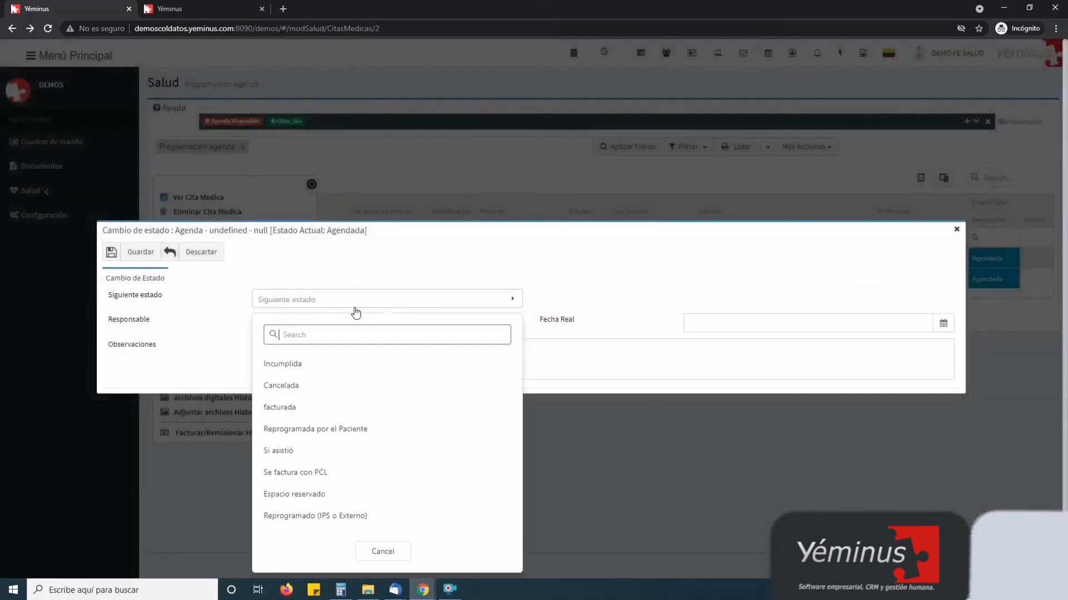
click(325, 370)
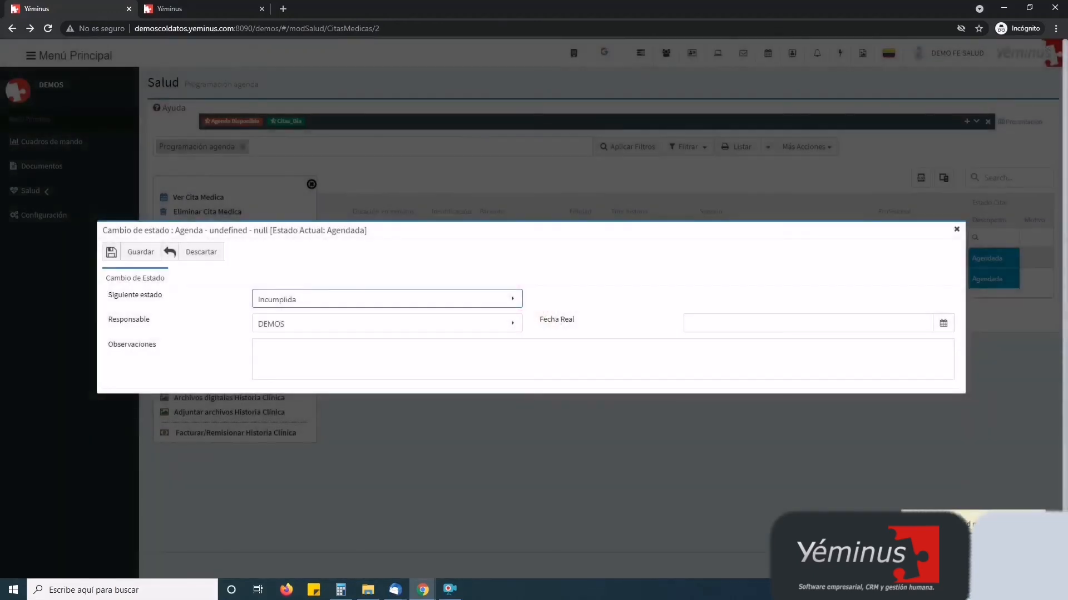
click(338, 359)
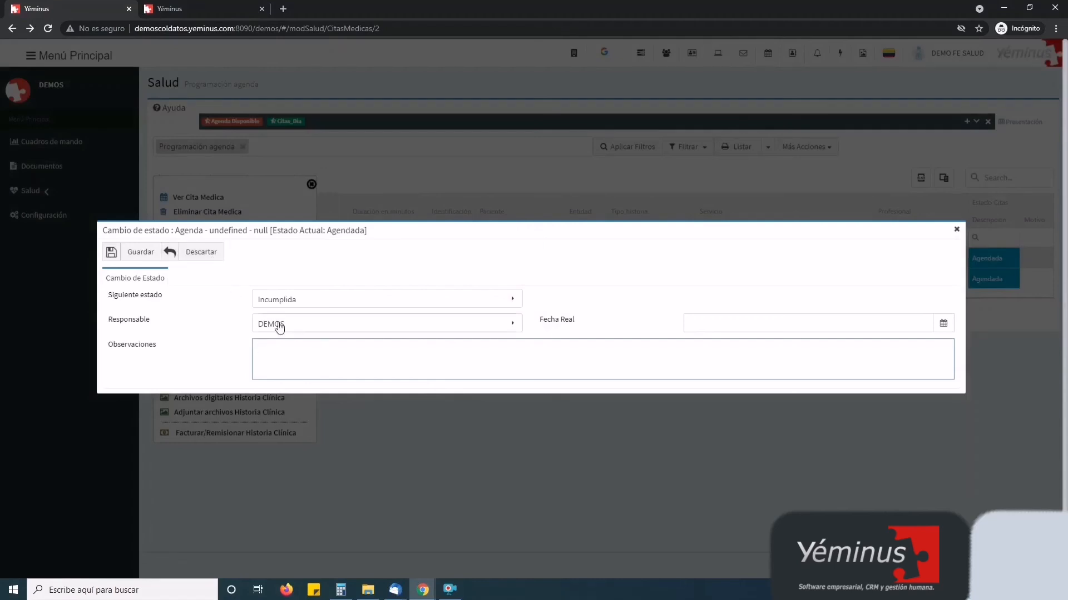
click(189, 253)
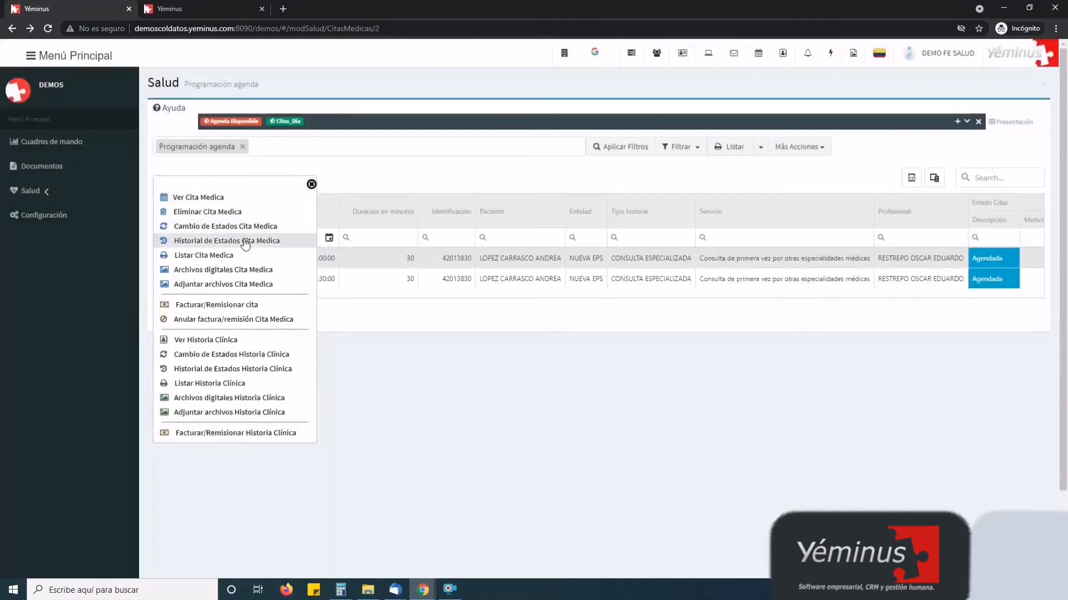
click(216, 241)
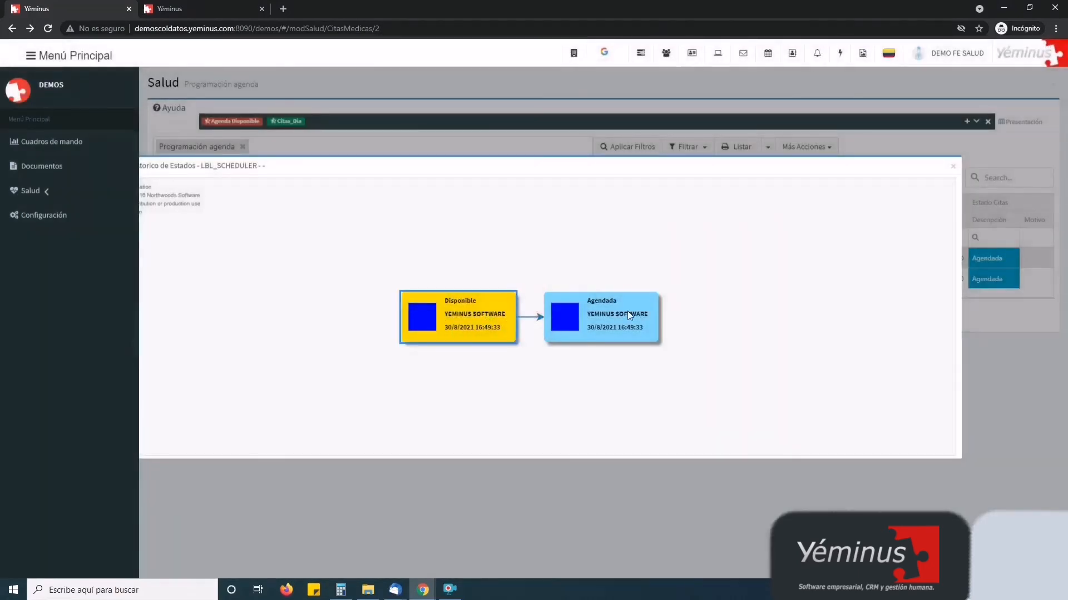
click(629, 314)
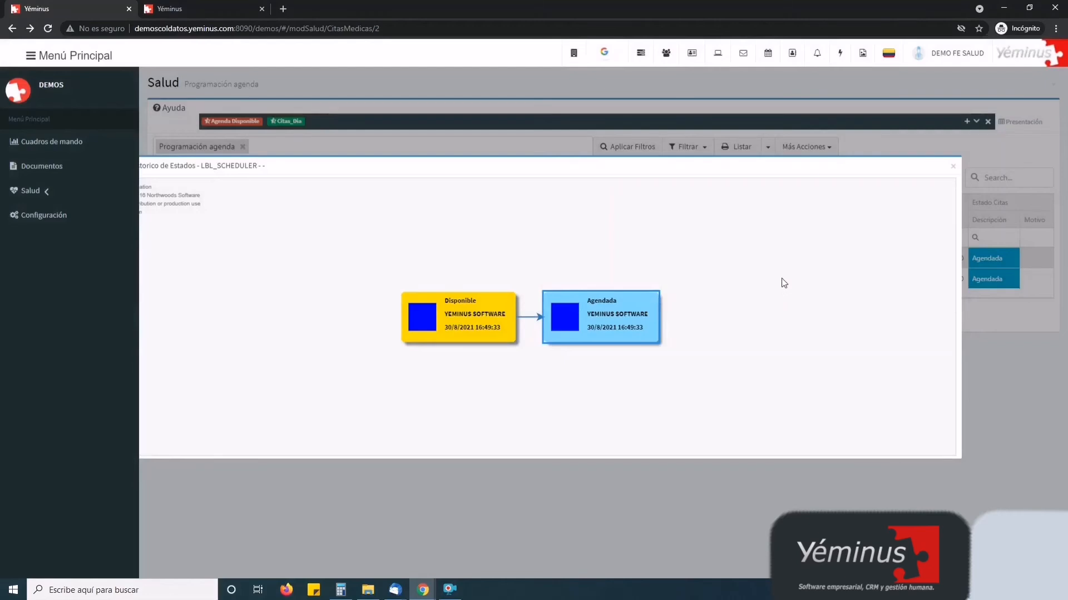
click(952, 166)
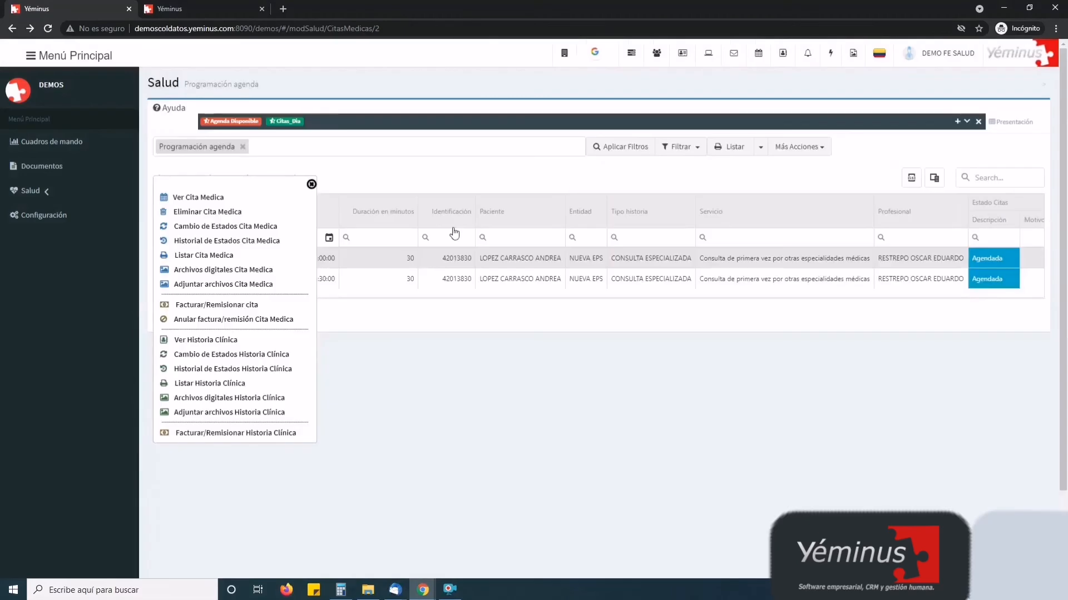
Generate the CitasMedicas_5657.pdf admission form, review it, and close its tab
click(208, 257)
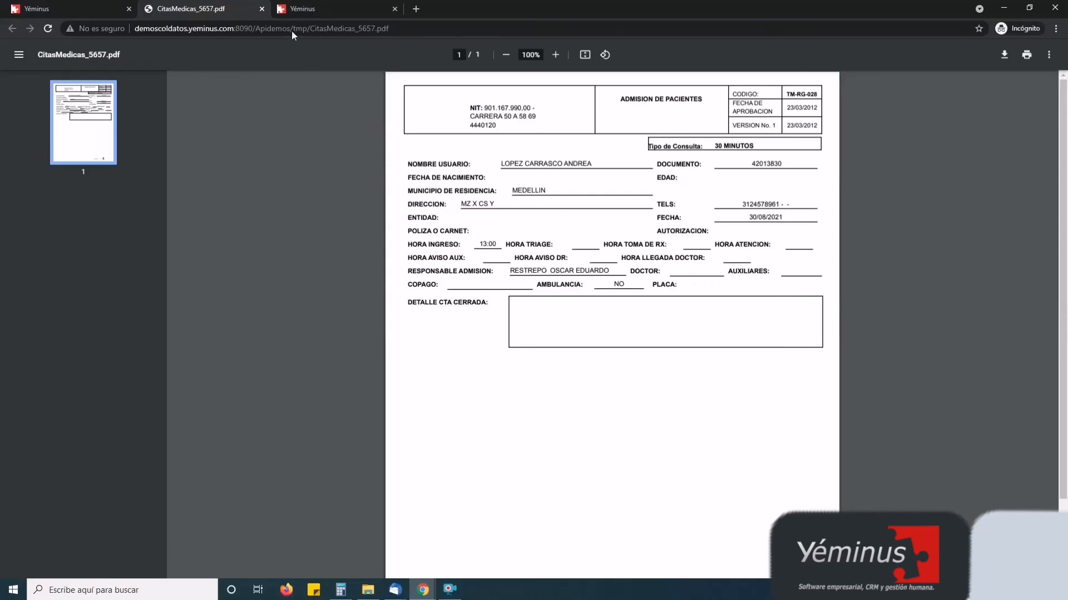
click(262, 9)
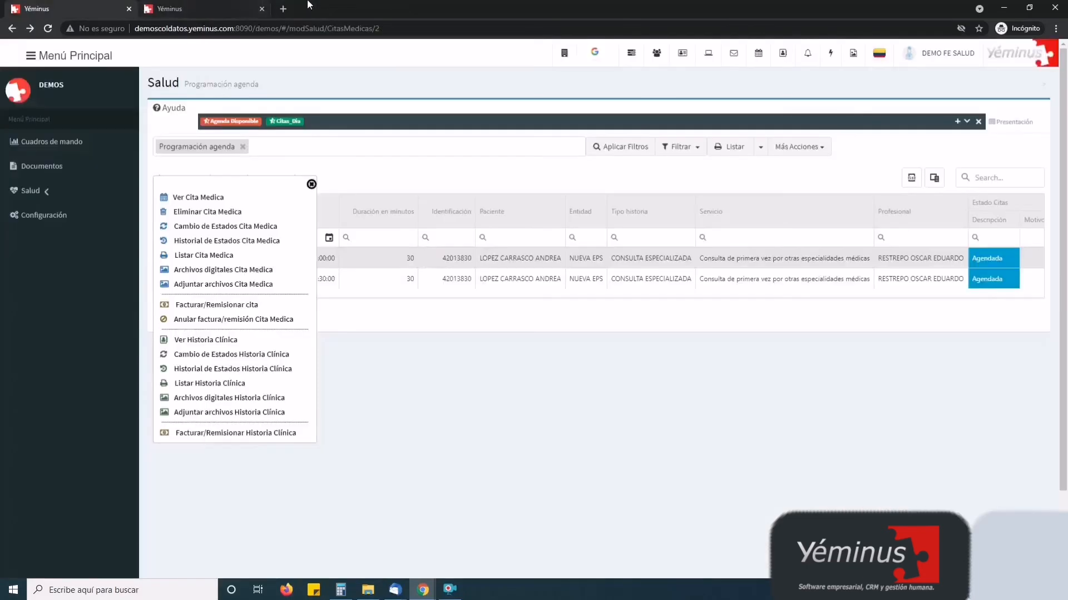
Attach Lineamientos-Tecnicos-para-IPS.pdf to the appointment, preview it, and exit the attachments dialog
click(232, 285)
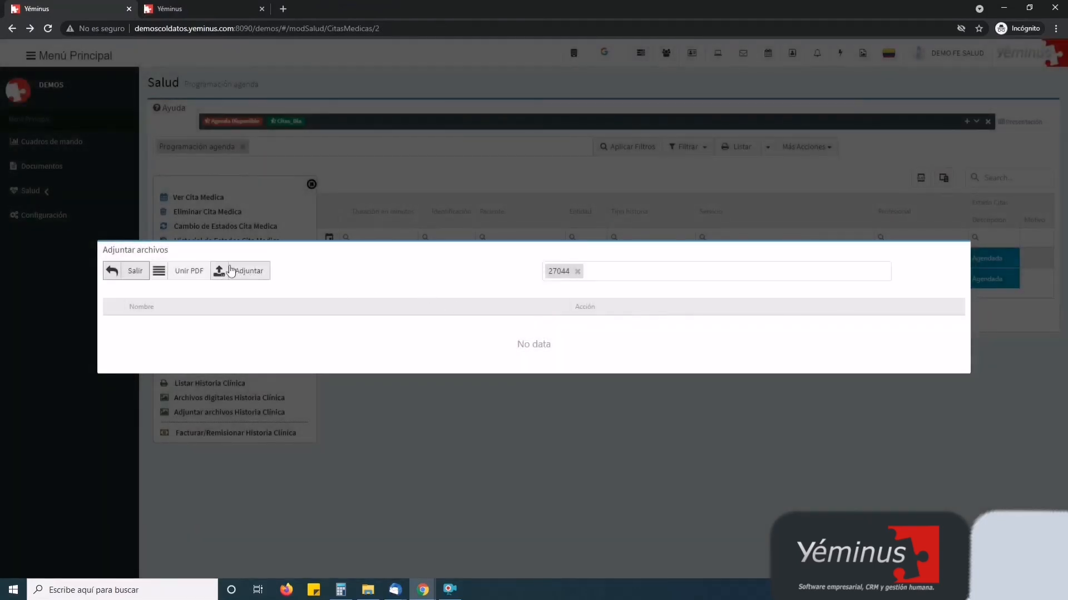
click(231, 271)
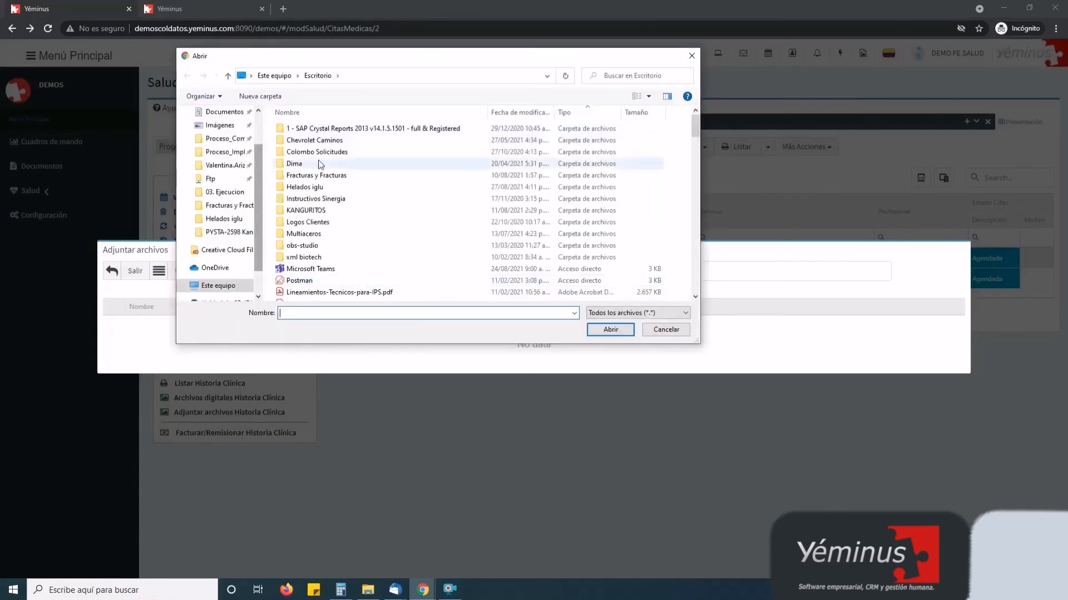
click(334, 292)
click(610, 329)
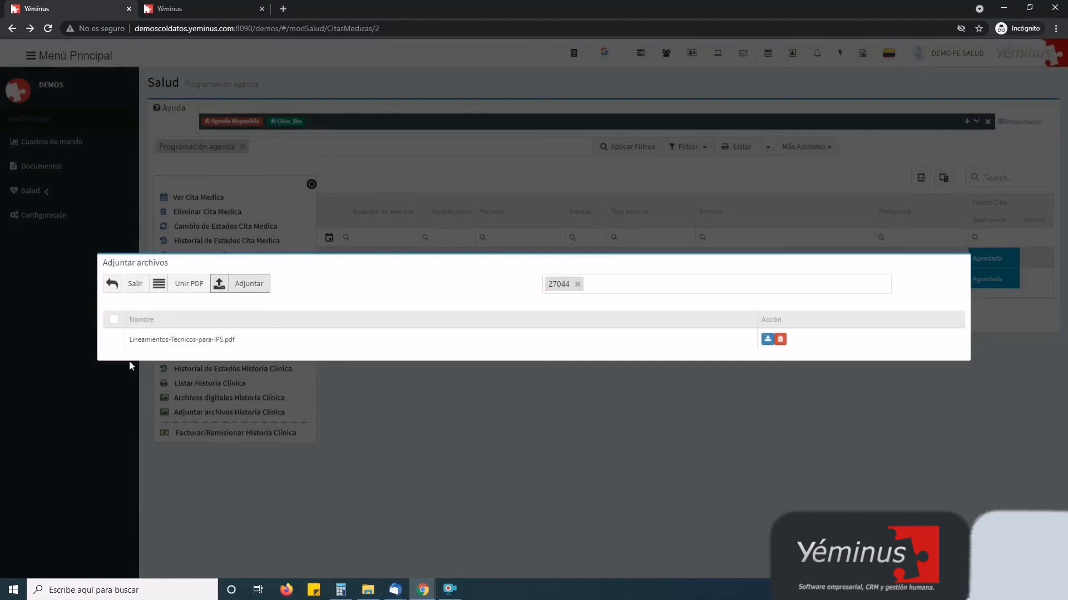
click(114, 339)
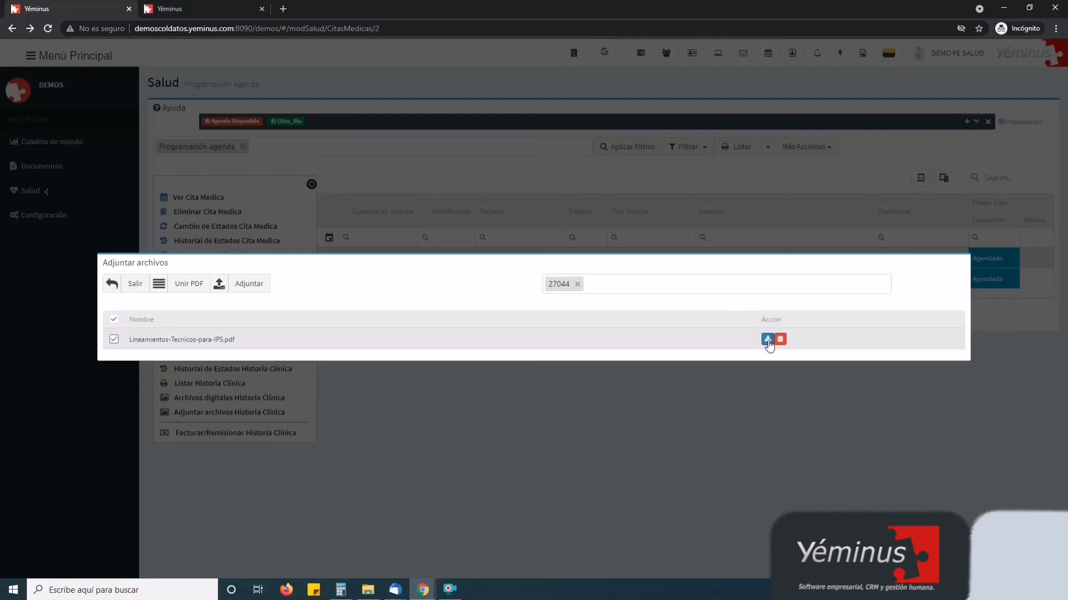
click(767, 340)
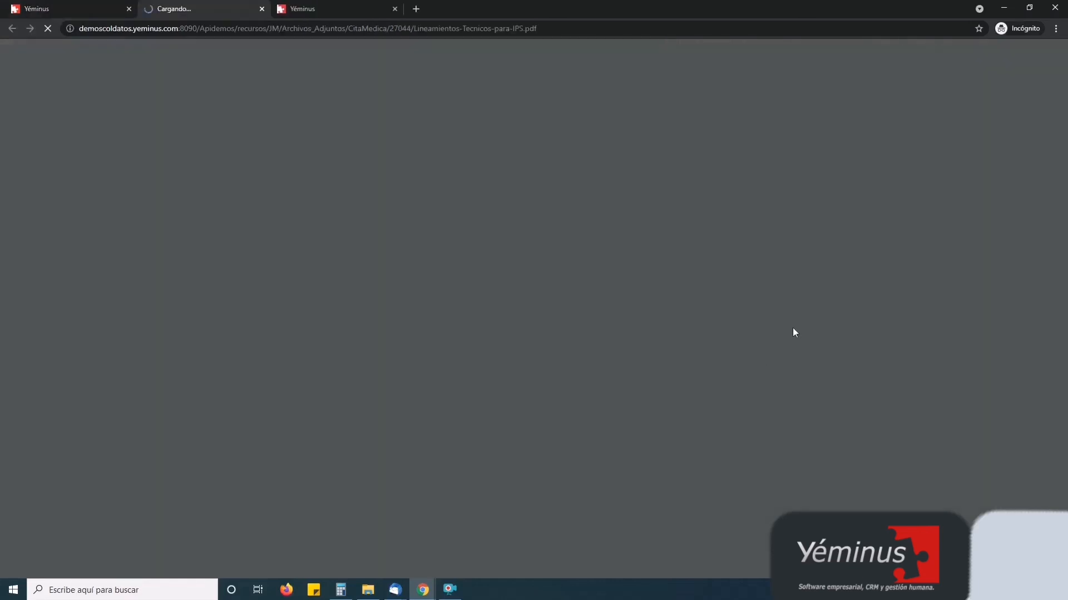
click(262, 9)
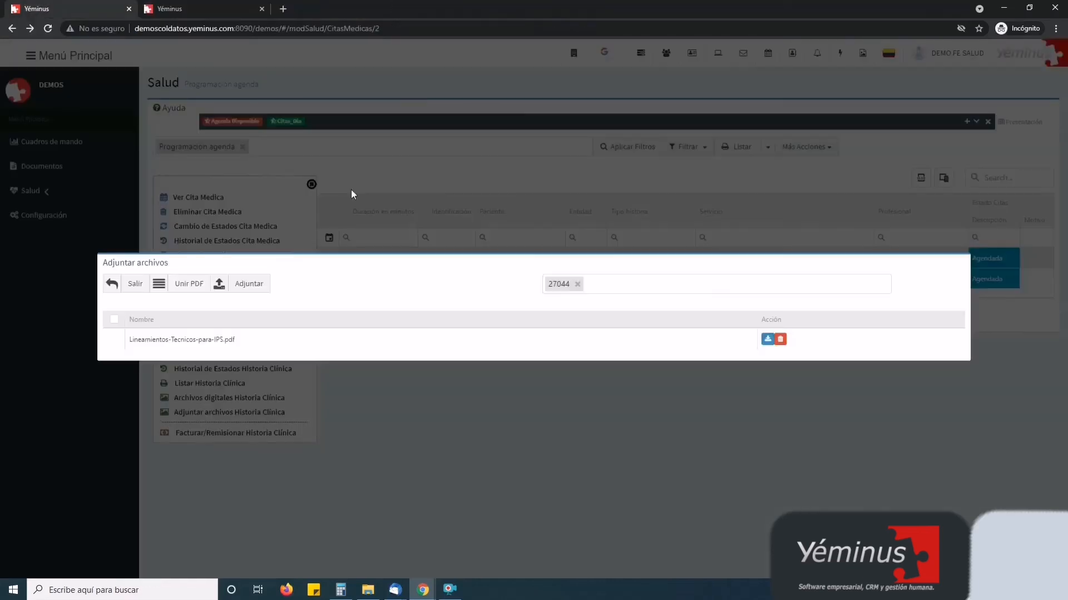
click(119, 288)
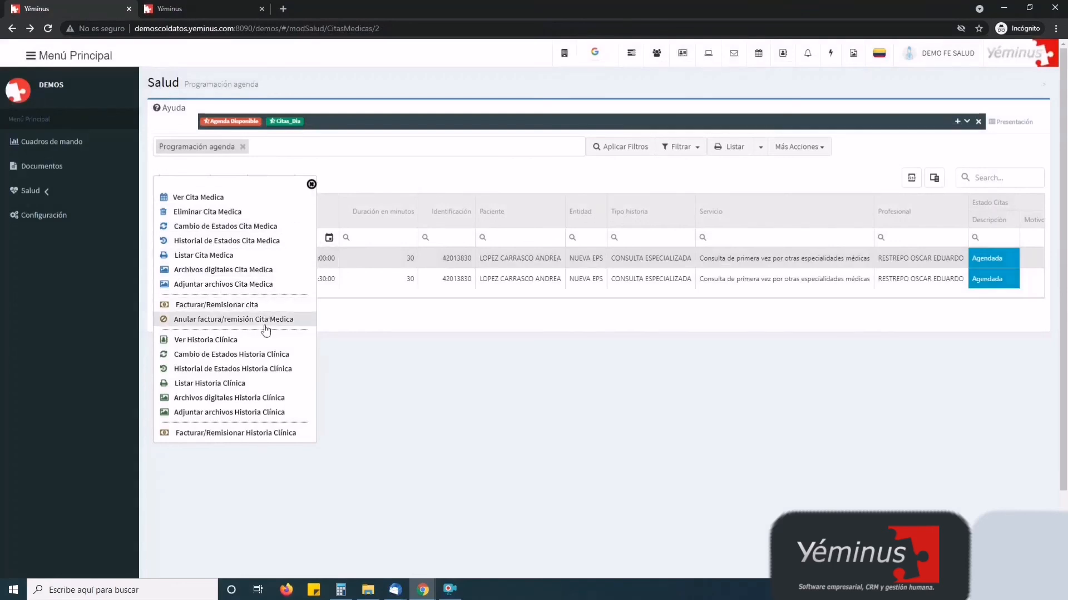
Bill the appointment with 45678 appended to the authorization number, generating invoice FV-JML-3135
click(240, 310)
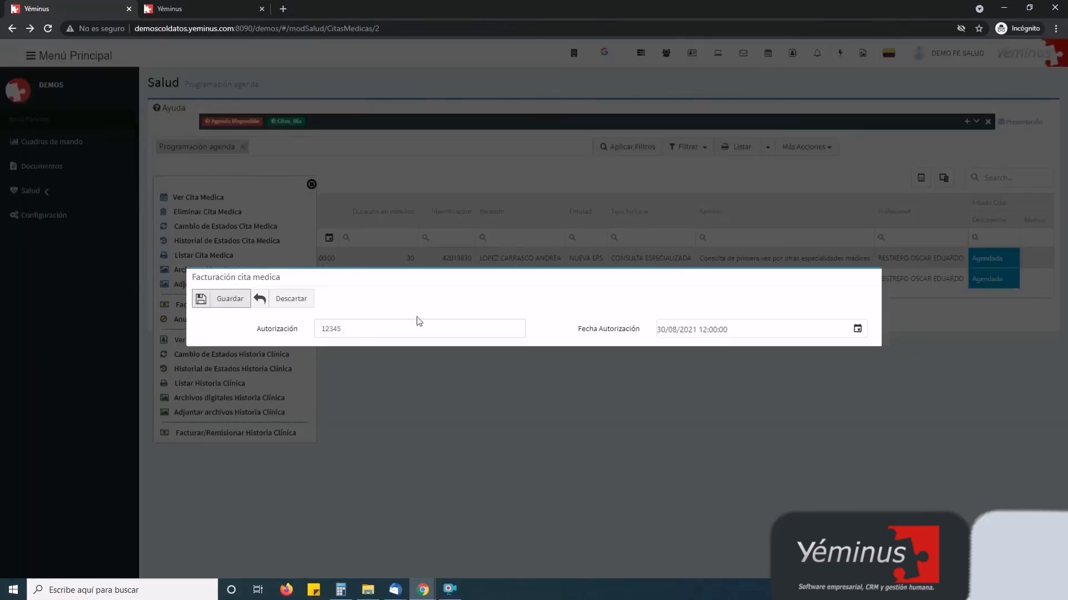
click(377, 327)
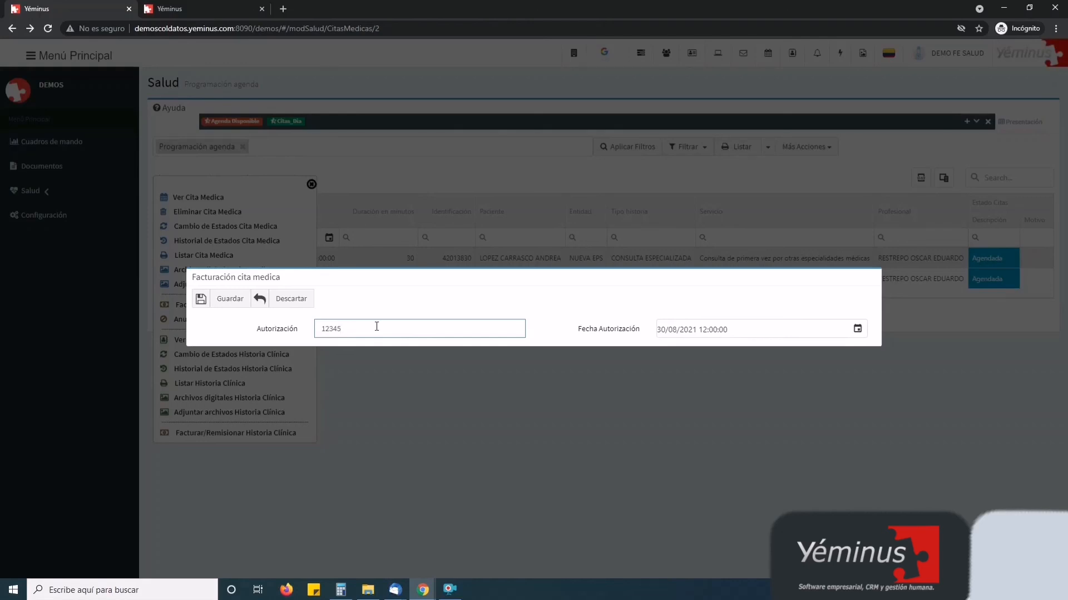
text(45678)
click(229, 299)
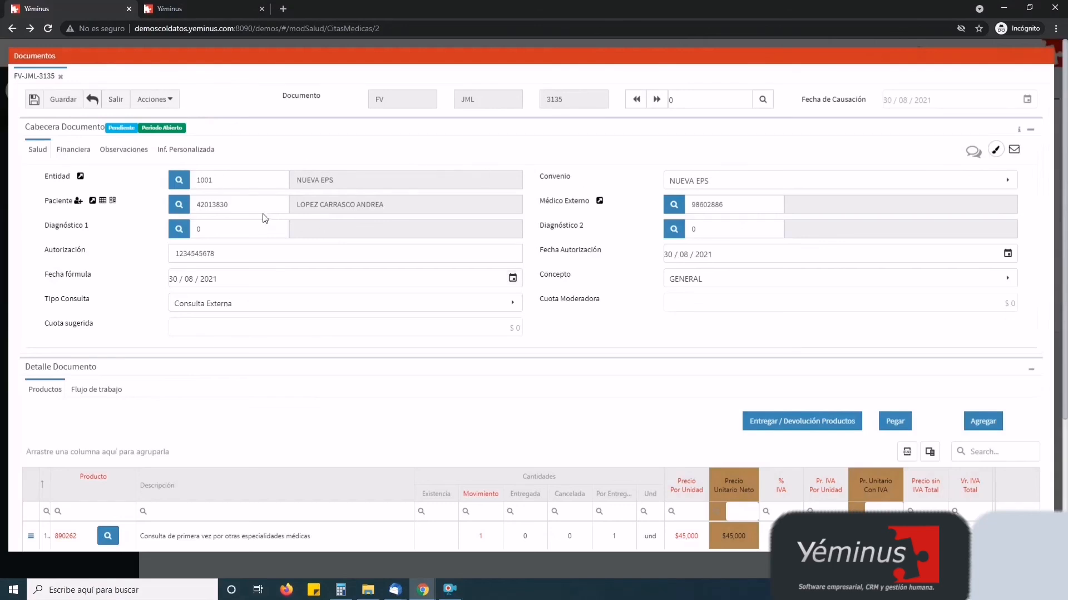
Blank out Diagnóstico 1 on invoice FV-JML-3135, then review the consultation line and $45,000.00 total
double_click(732, 203)
click(710, 228)
click(228, 225)
text(s)
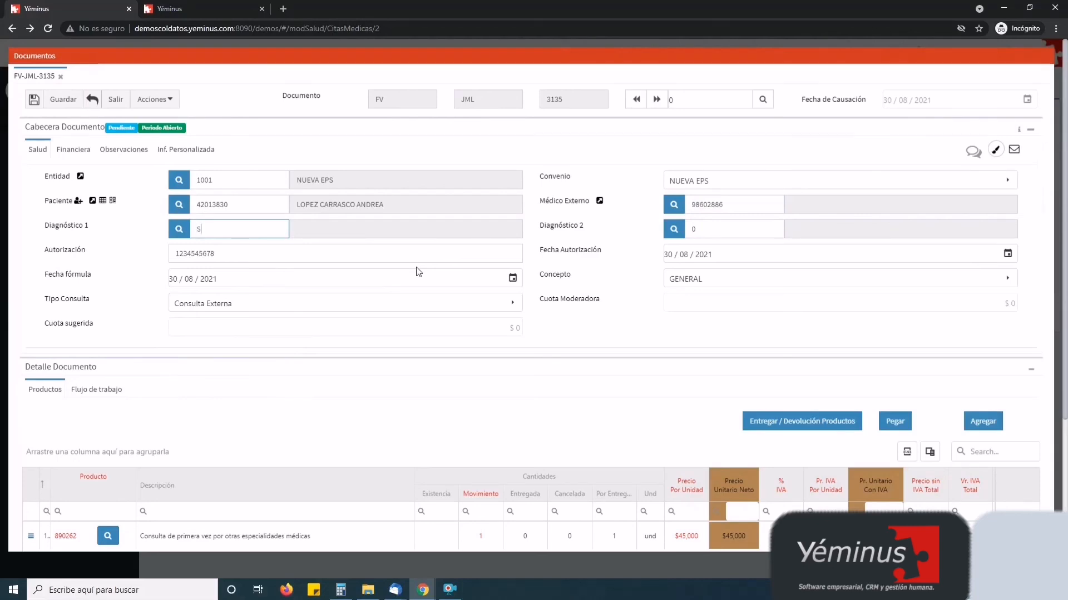
text(9)
key(BackSpace)
key(BackSpace)
click(633, 247)
scroll(678, 350, down, 3)
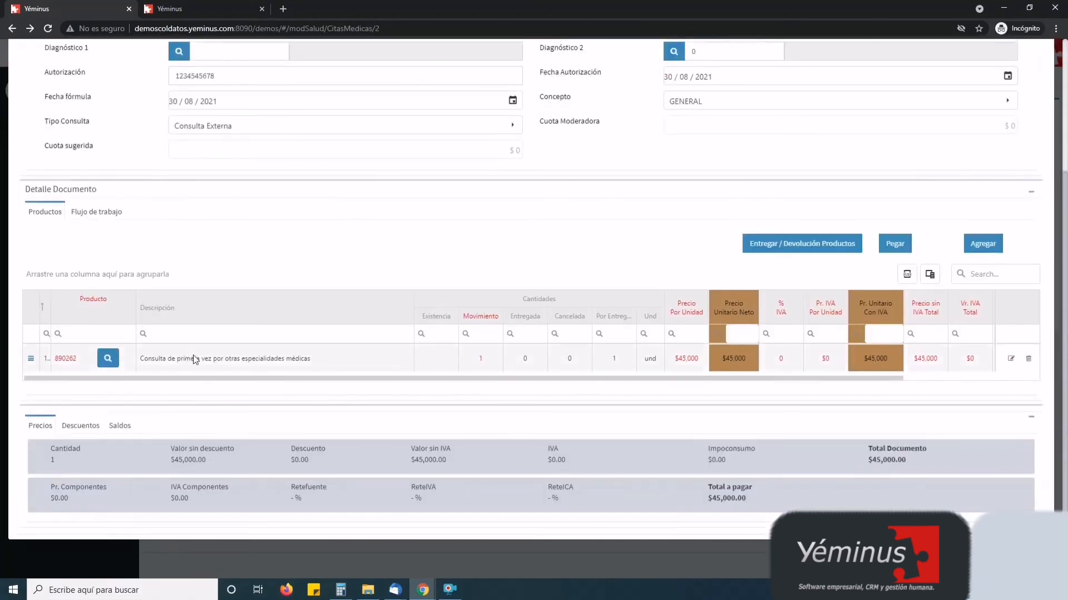